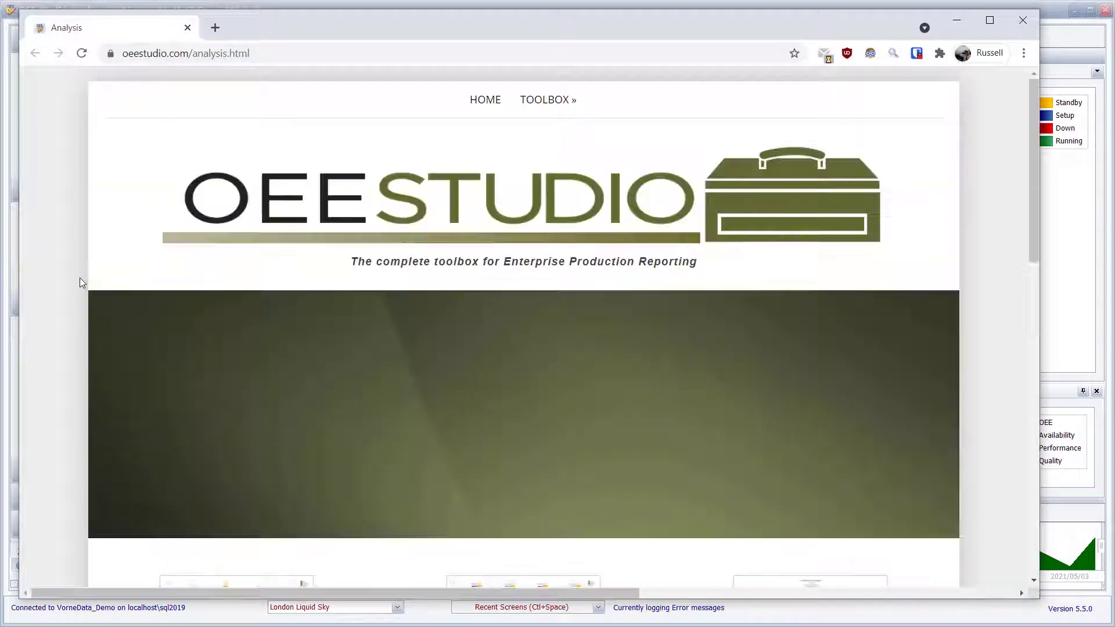
Close the browser page, open the OEE Trend screen and view its help.
click(1024, 21)
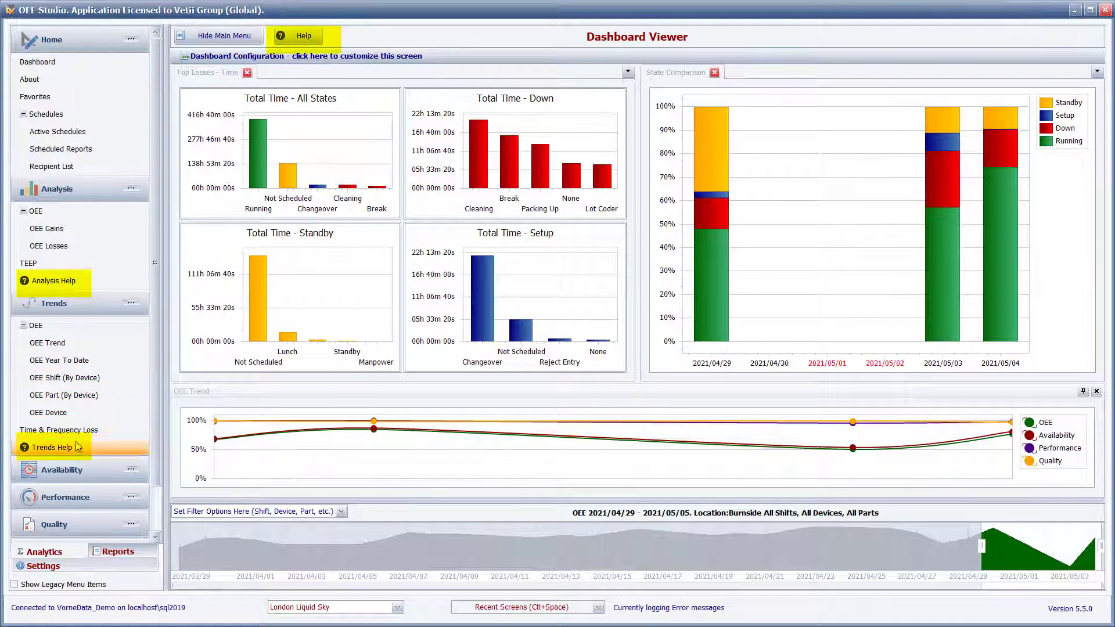
click(80, 341)
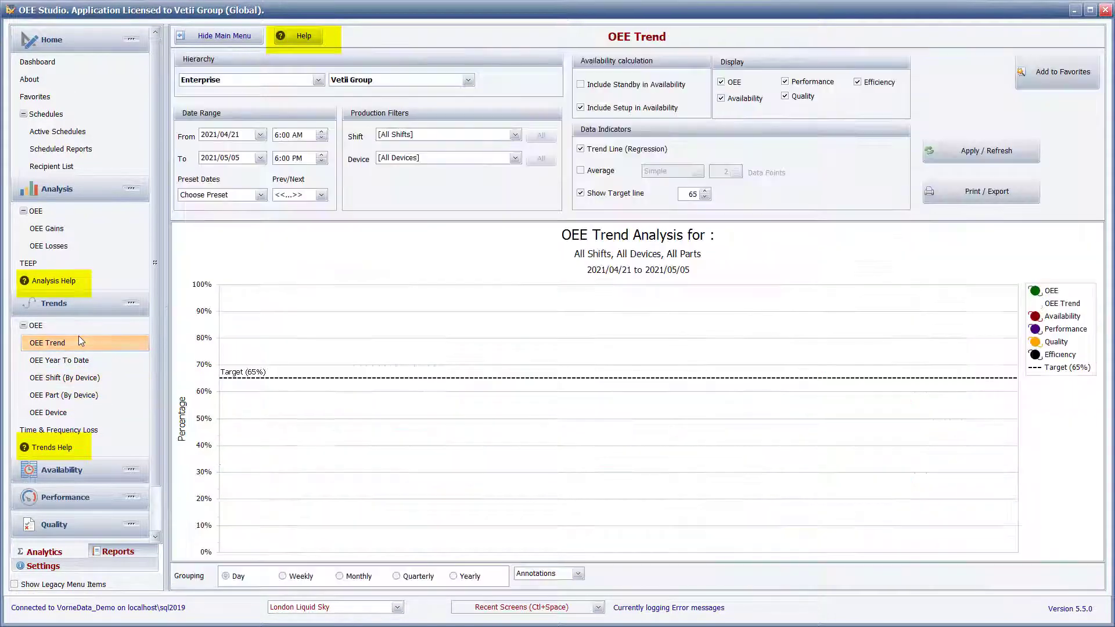
click(304, 38)
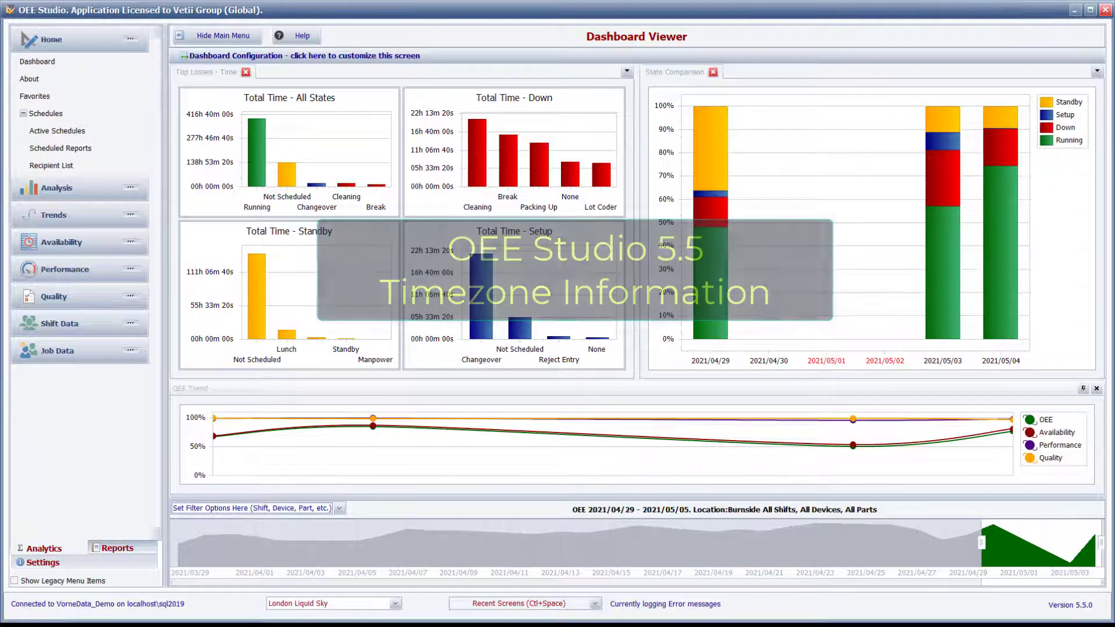
Open the Top Losses report, start adding it to favorites and open its scheduling settings.
click(124, 555)
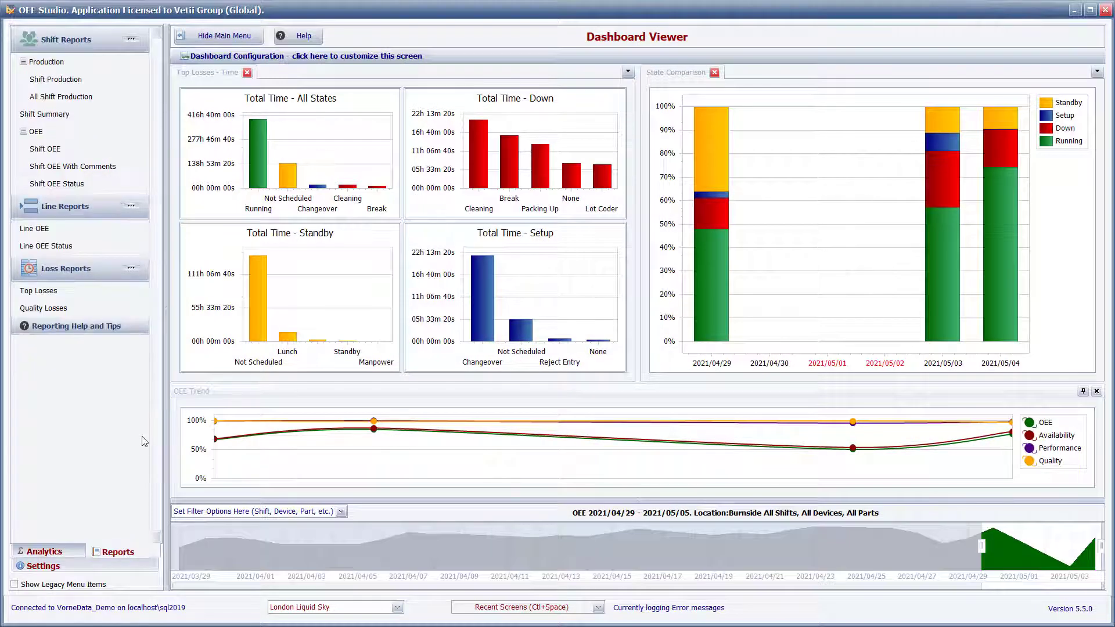
click(69, 291)
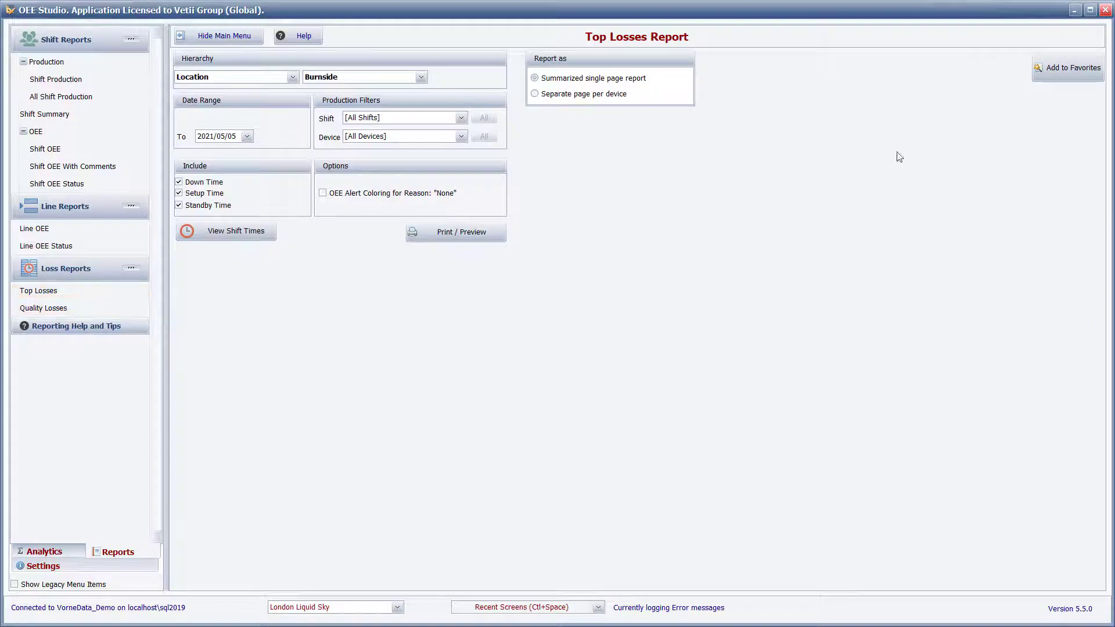
click(1064, 70)
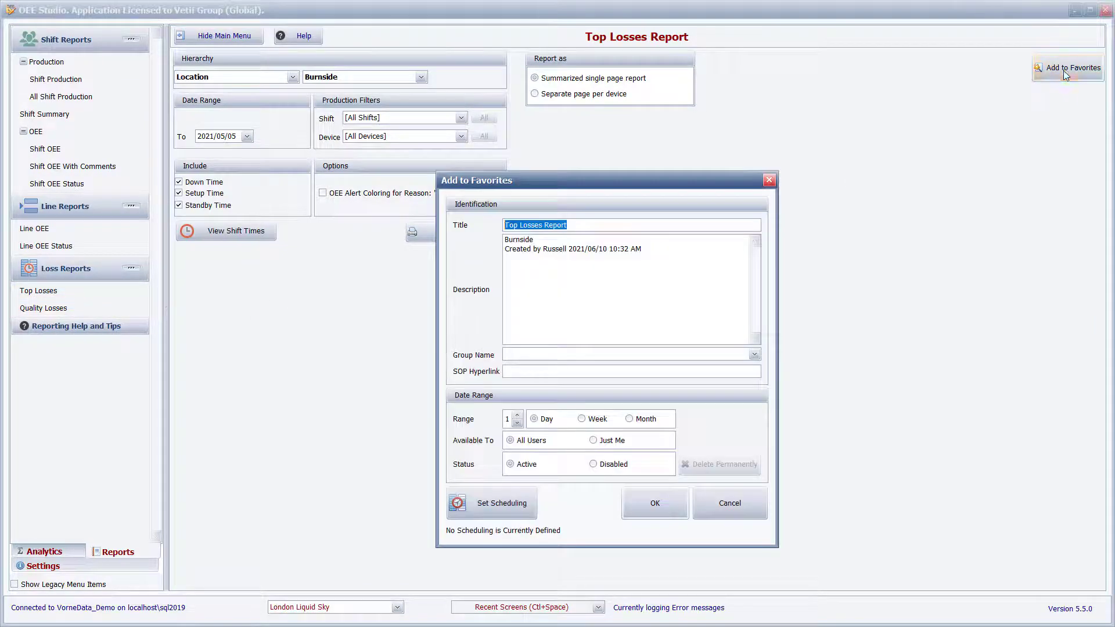
click(495, 506)
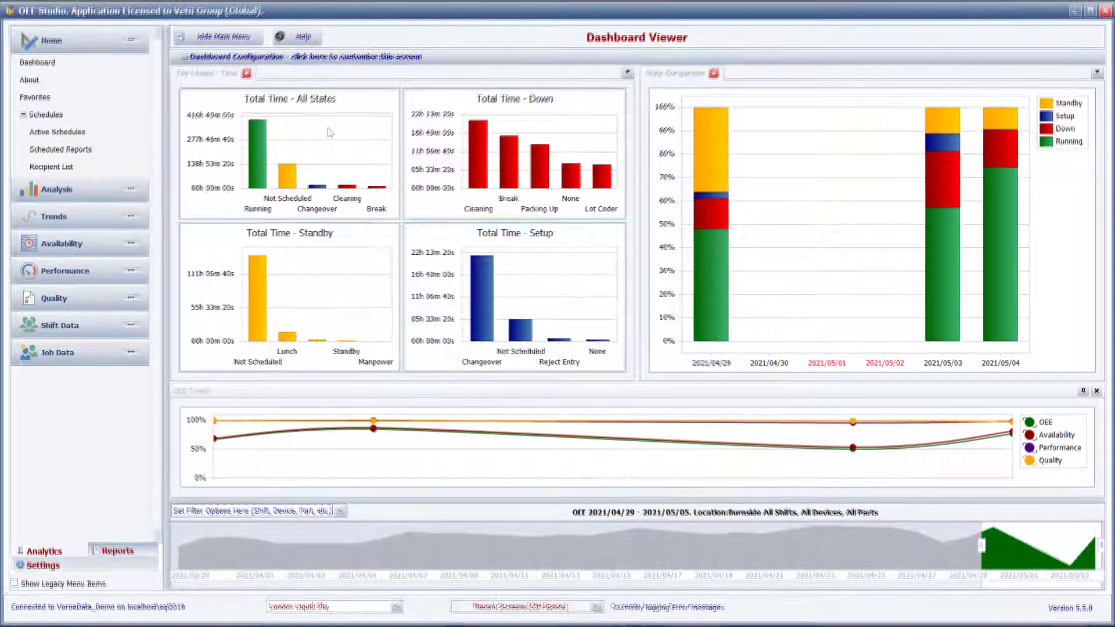
Open the Scheduled Reports list, group it by Name and expand the Shift Comment Report group.
click(68, 150)
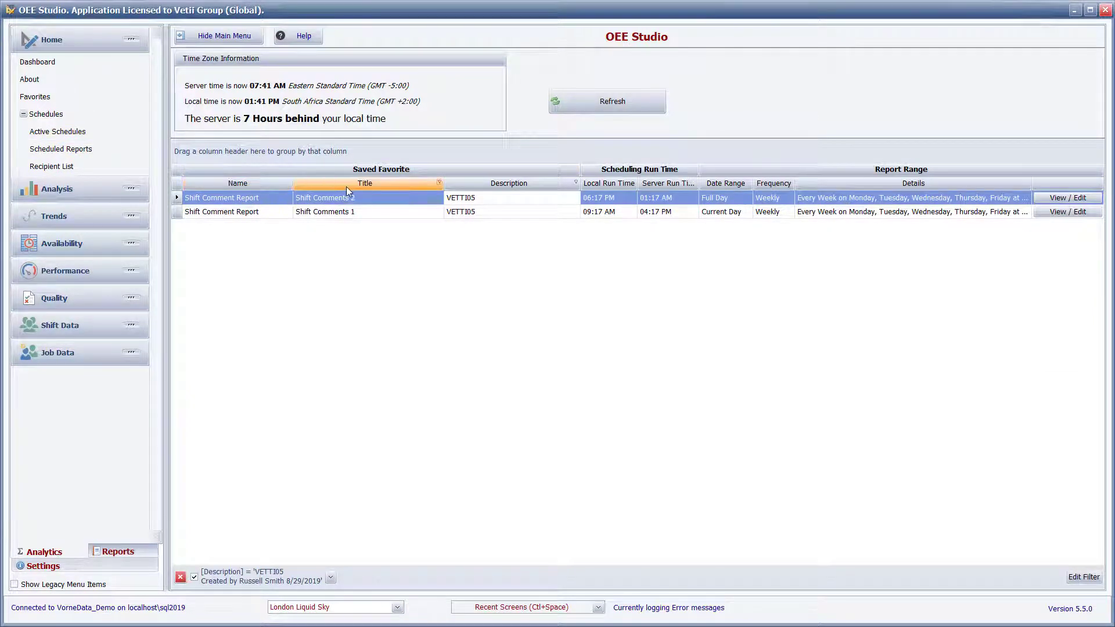
drag(266, 187, 264, 151)
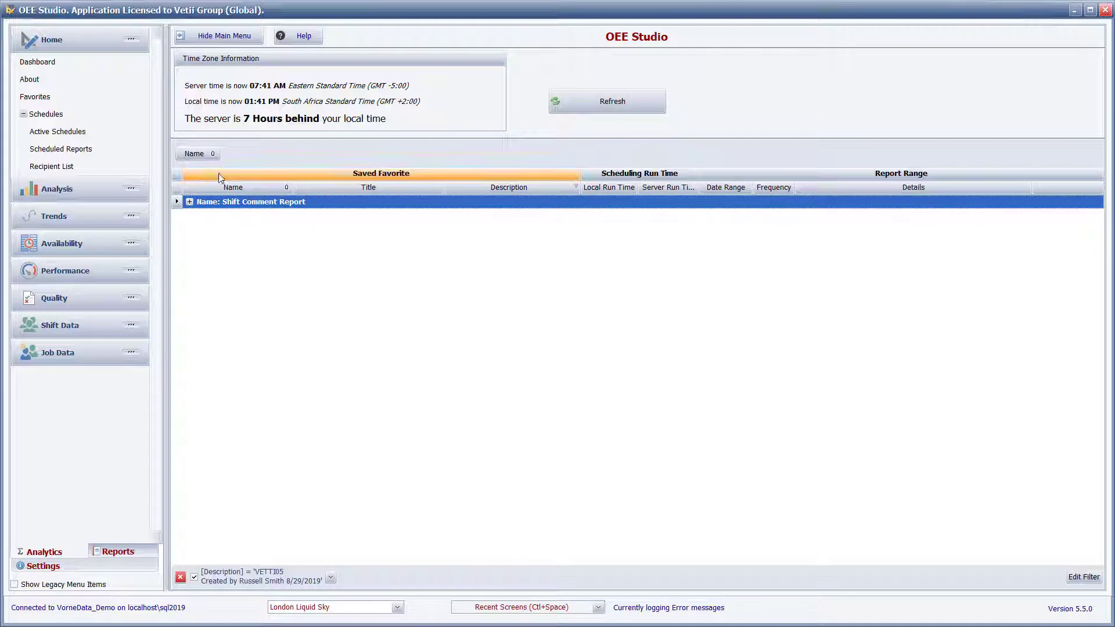
click(190, 202)
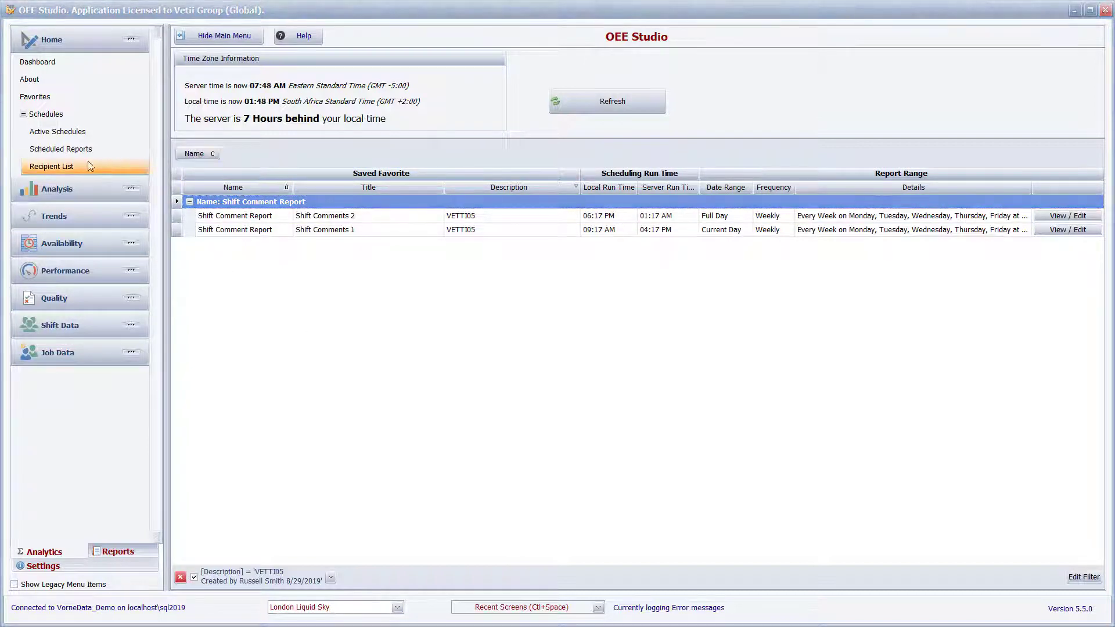
In the Recipient List, expand the first recipient's reports, review the Shift Comments 1 favorite and close it.
click(74, 166)
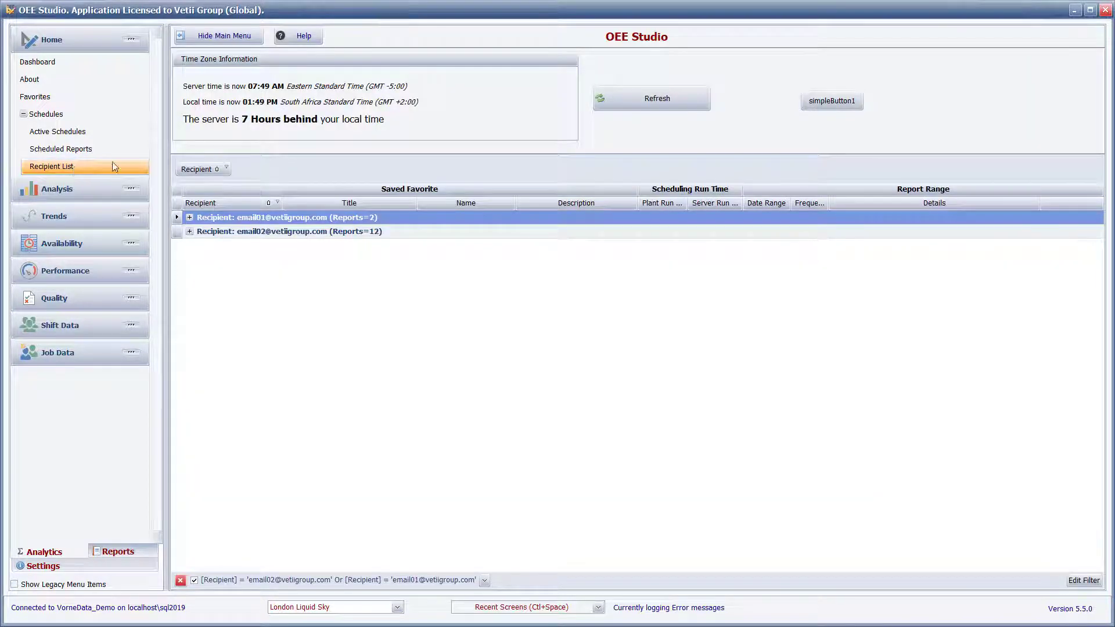
click(189, 217)
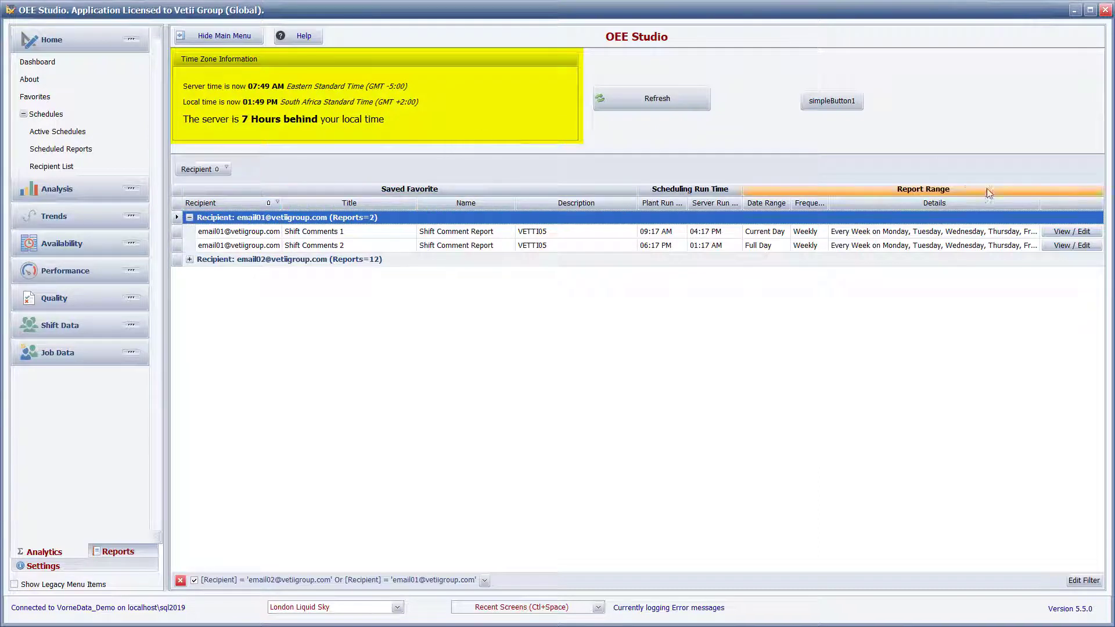
click(1066, 234)
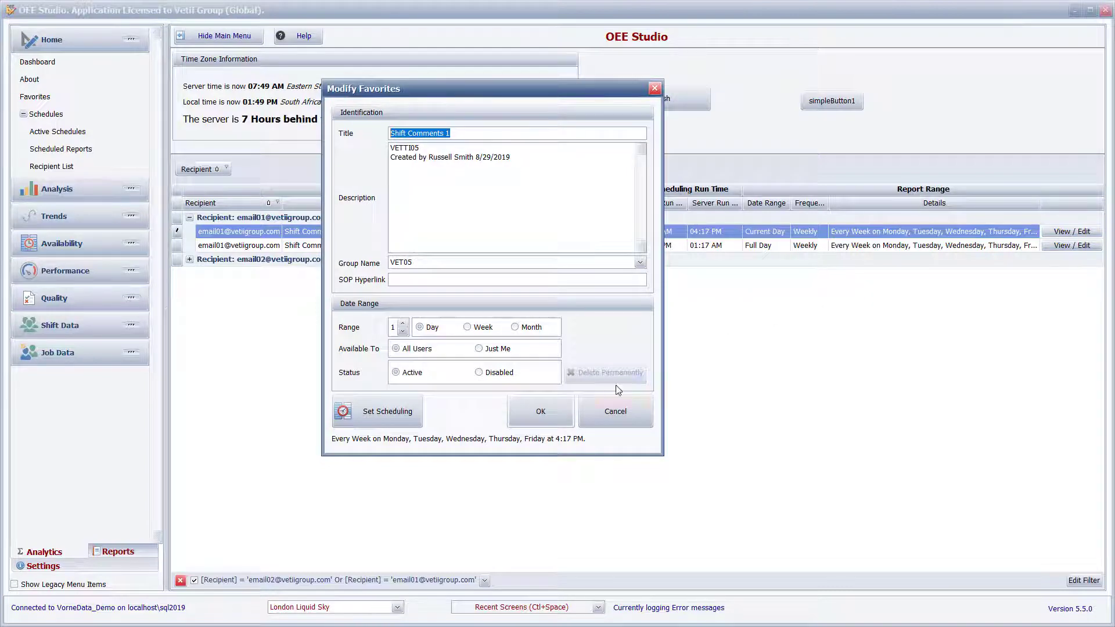
click(563, 410)
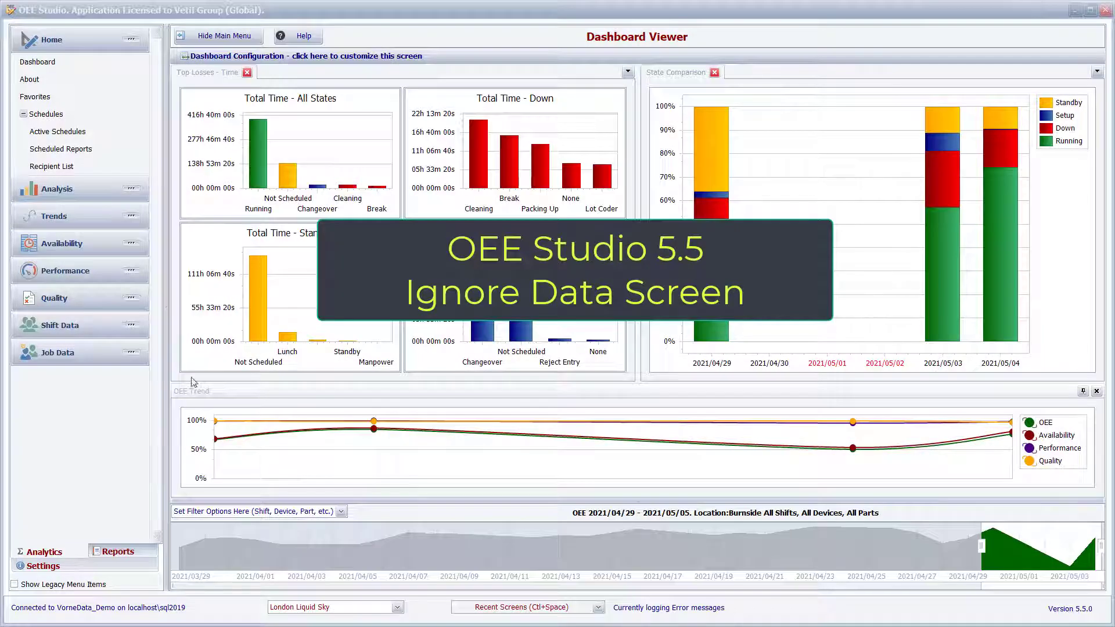
Open the Ignore Data screen for OEE data and examine its device filter.
click(58, 566)
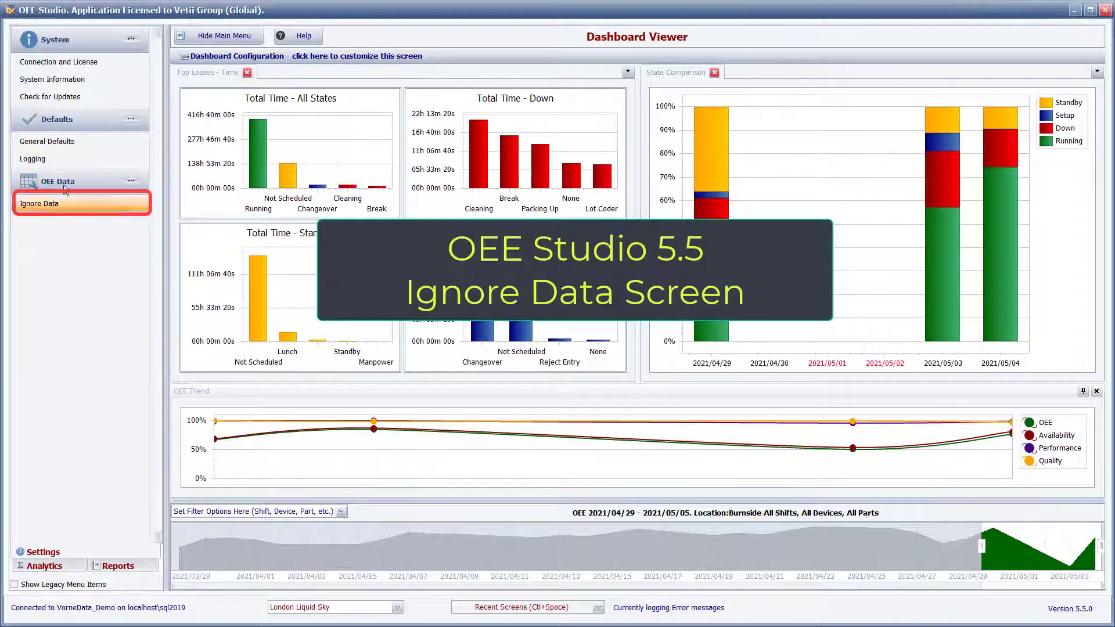
click(70, 205)
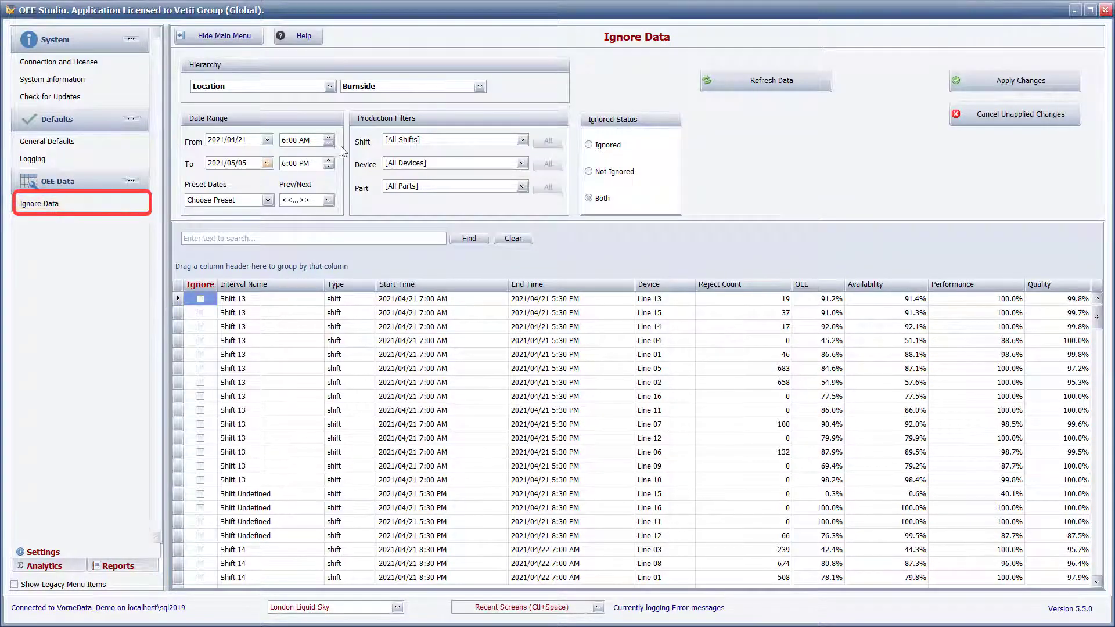
click(427, 165)
click(428, 166)
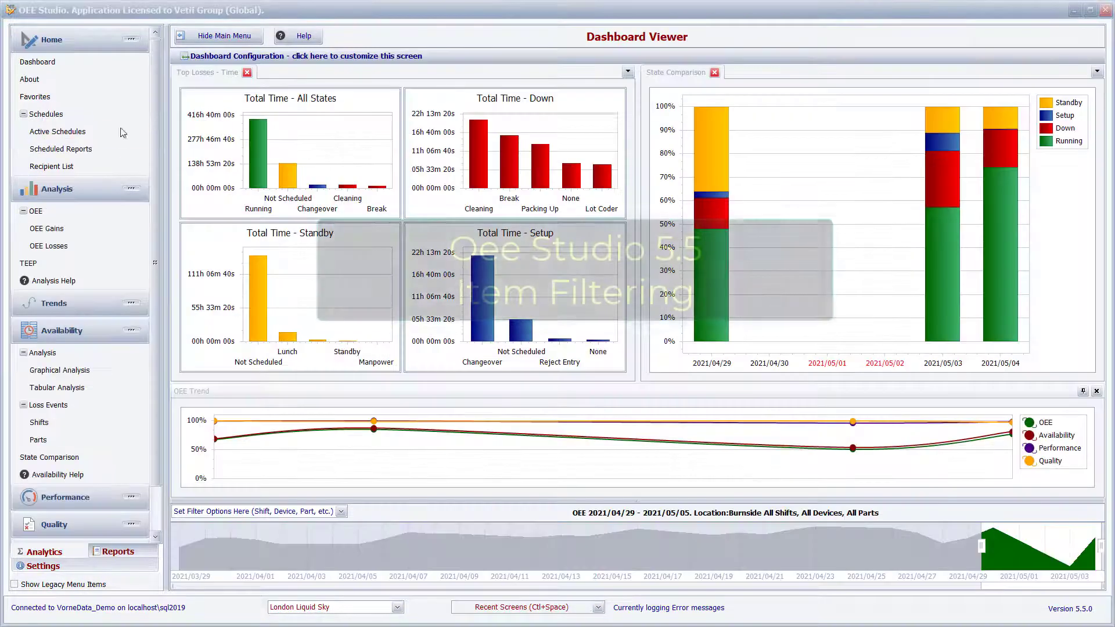
Open the graphical availability analysis and filter the included devices by 01, and after clearing that by 12.
click(97, 370)
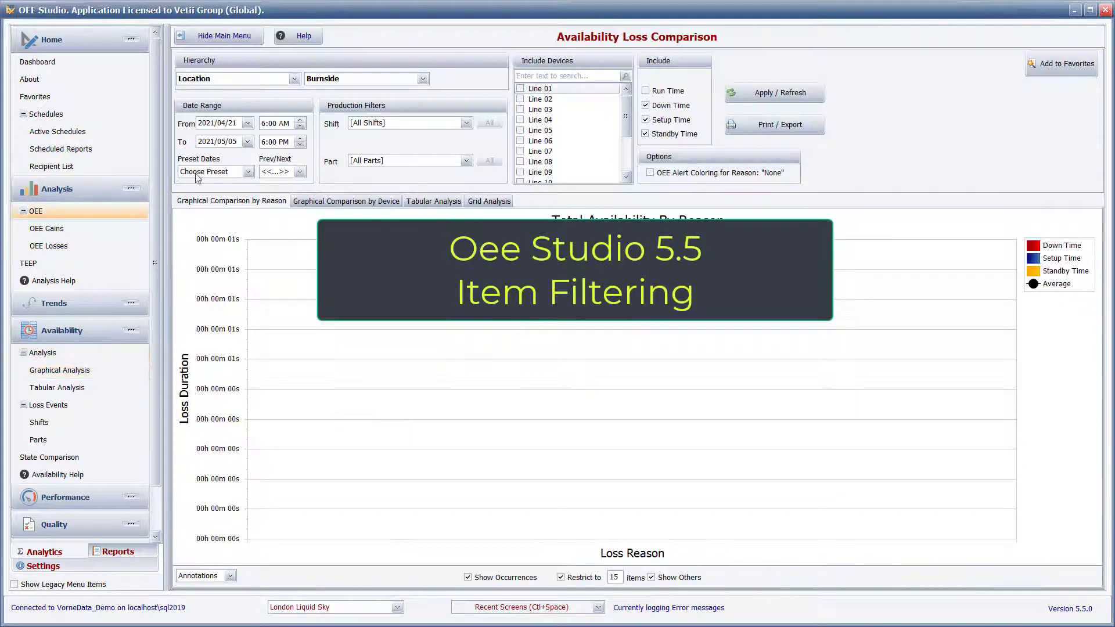
click(540, 76)
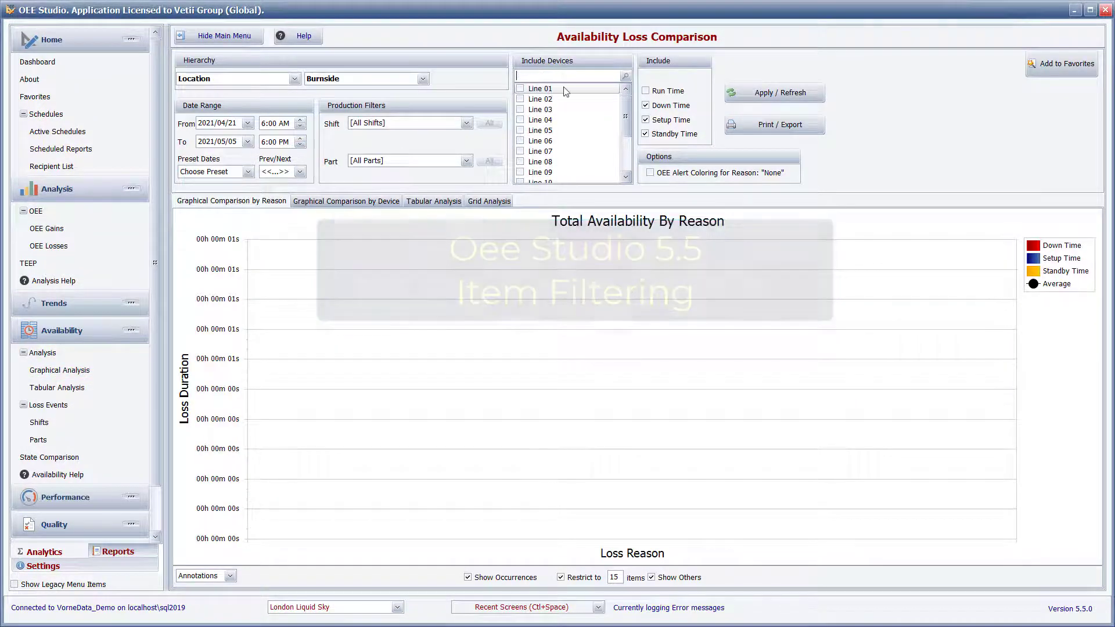
text(01)
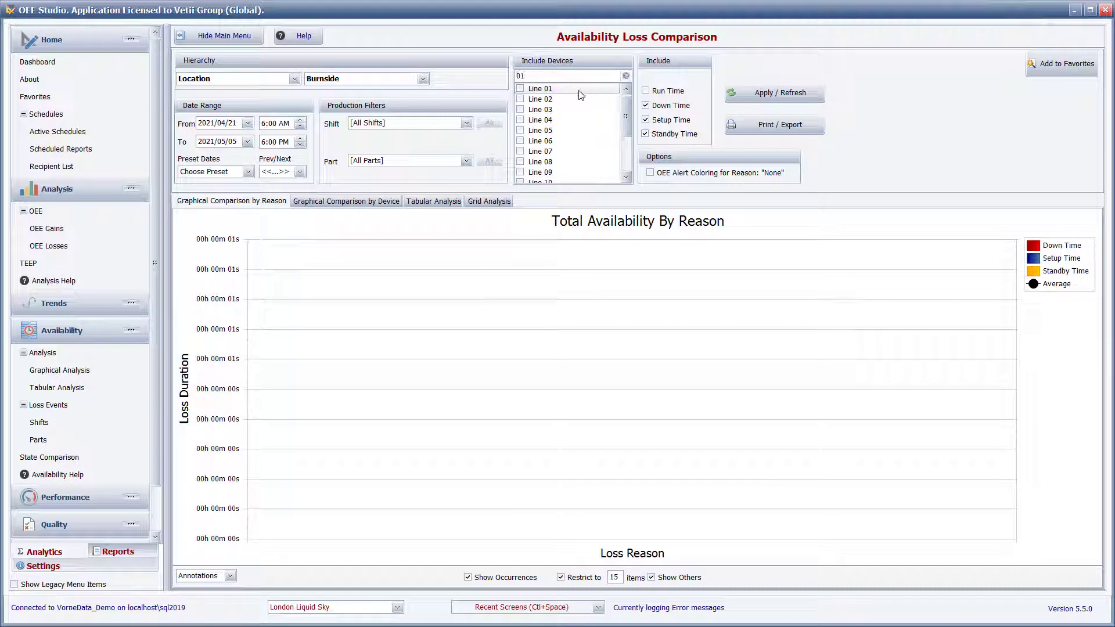
key(BackSpace)
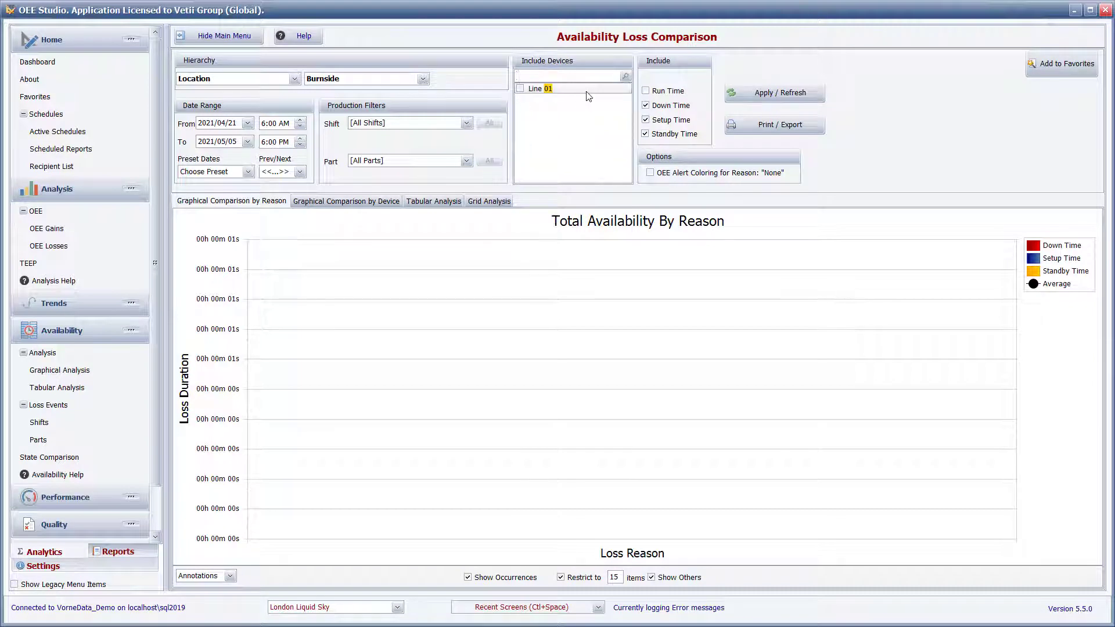
text(12)
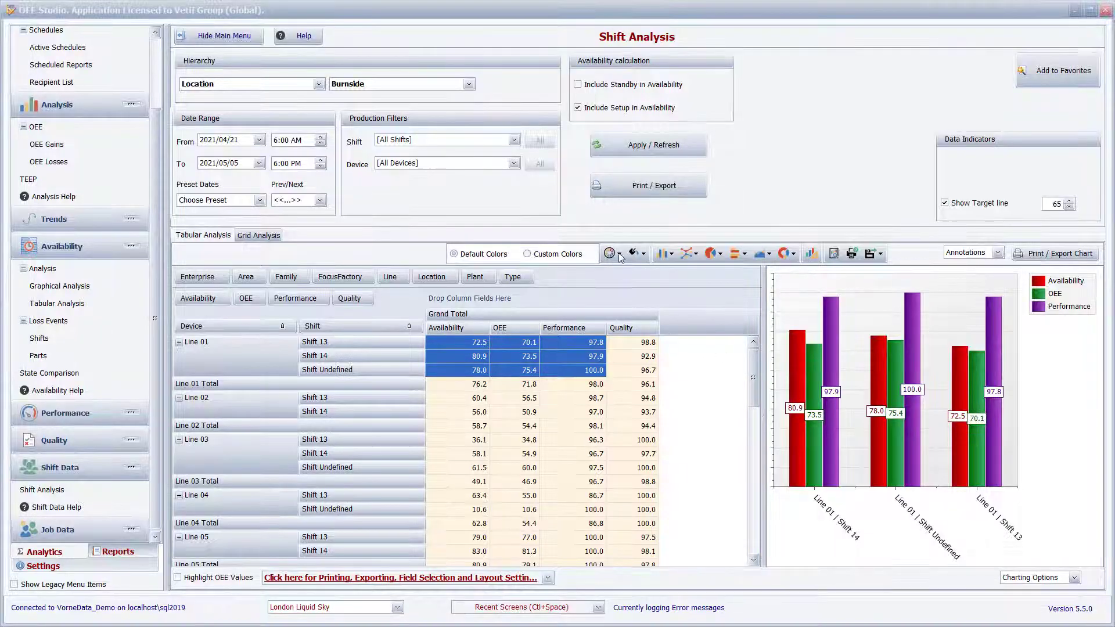
Apply the Yellow Orange palette to the Shift Analysis chart, try a light brown style and switch to the dark style using all palette colors.
click(619, 254)
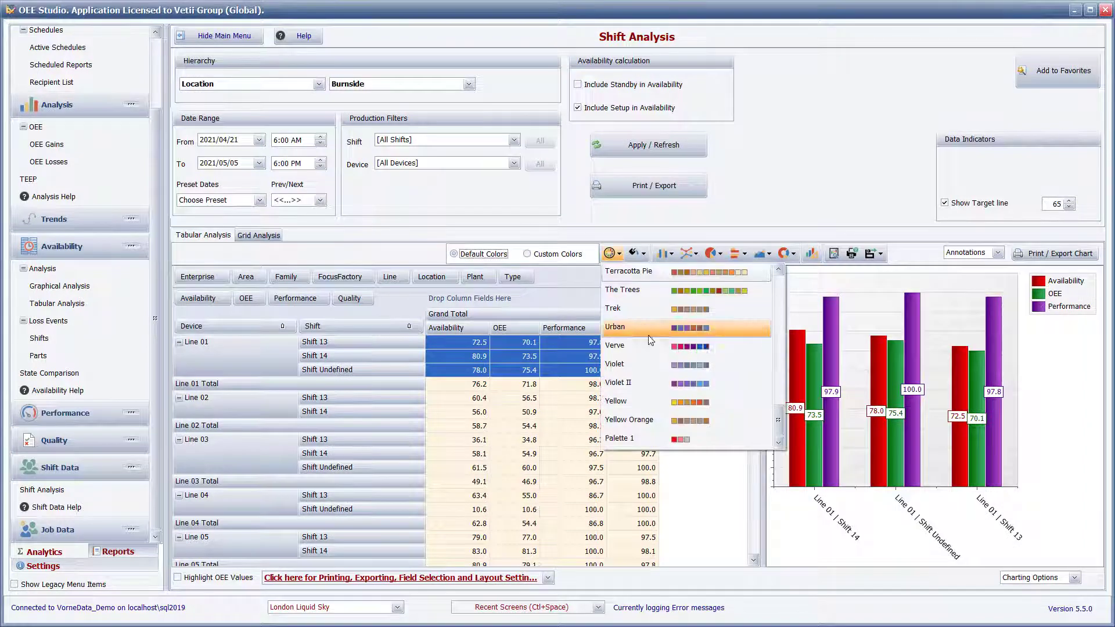
click(656, 418)
click(643, 254)
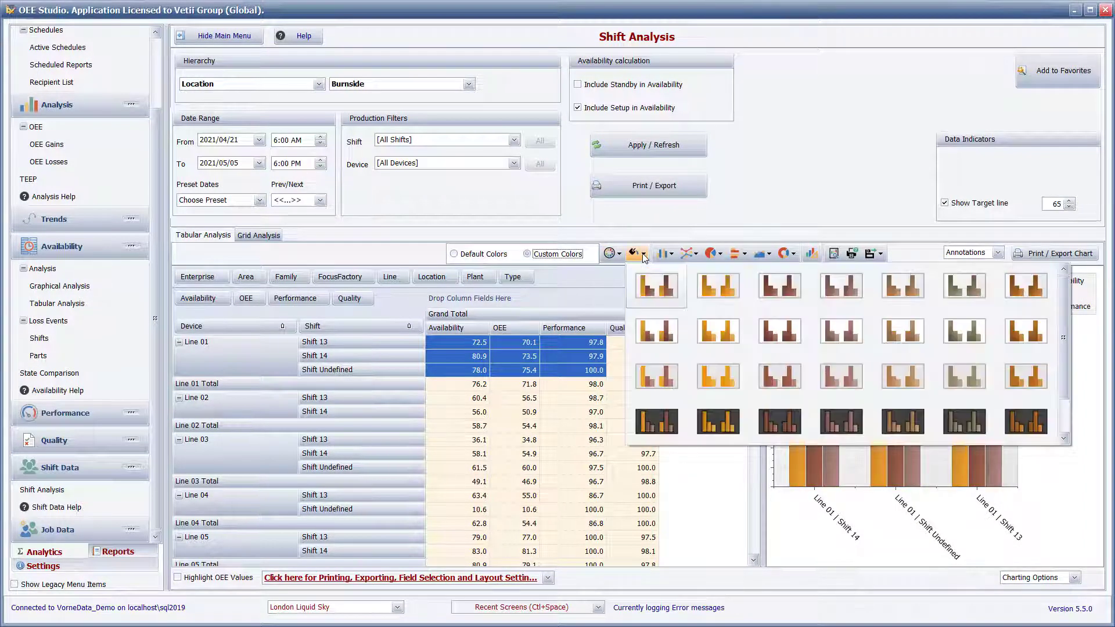
click(790, 376)
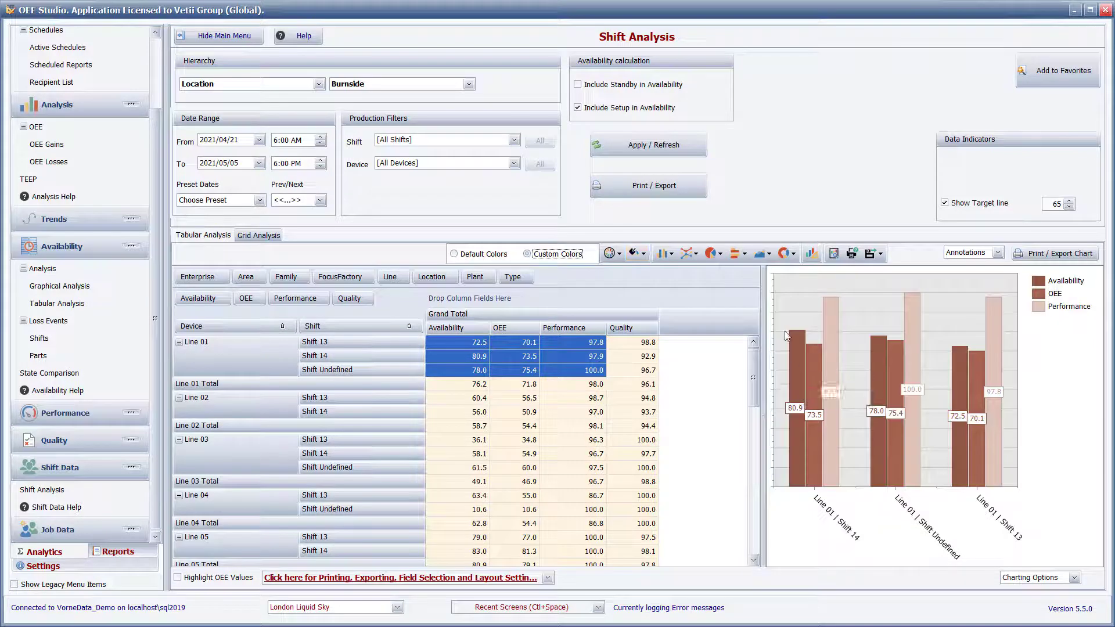
click(643, 255)
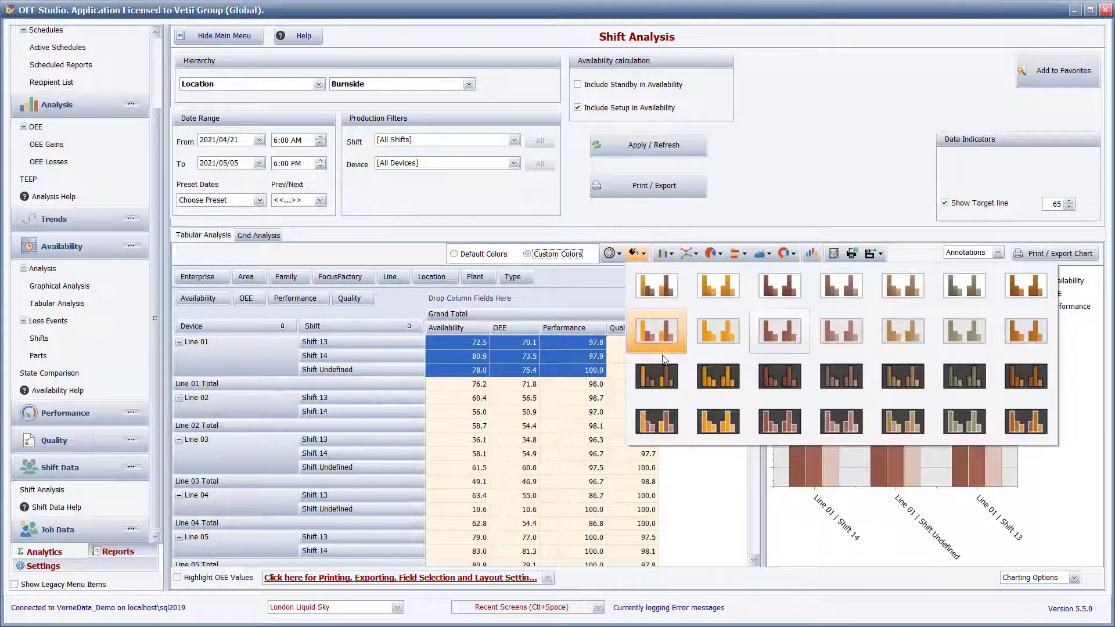
click(660, 366)
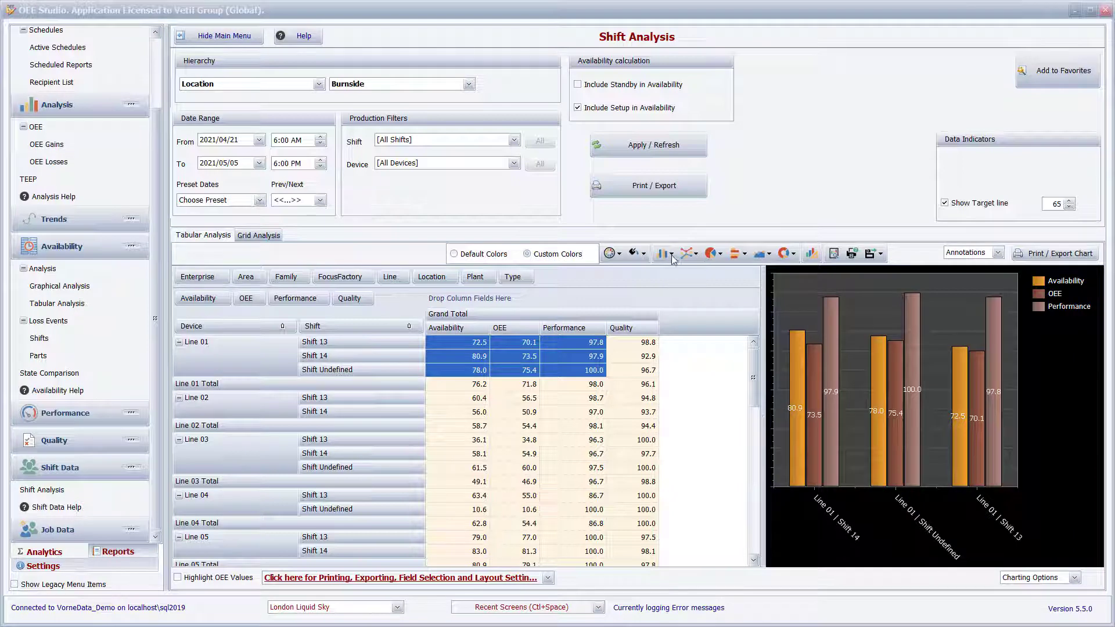
Try the waterfall, 3-D stacked column and stacked cone chart types, and return the chart to plain 2-D columns.
click(671, 255)
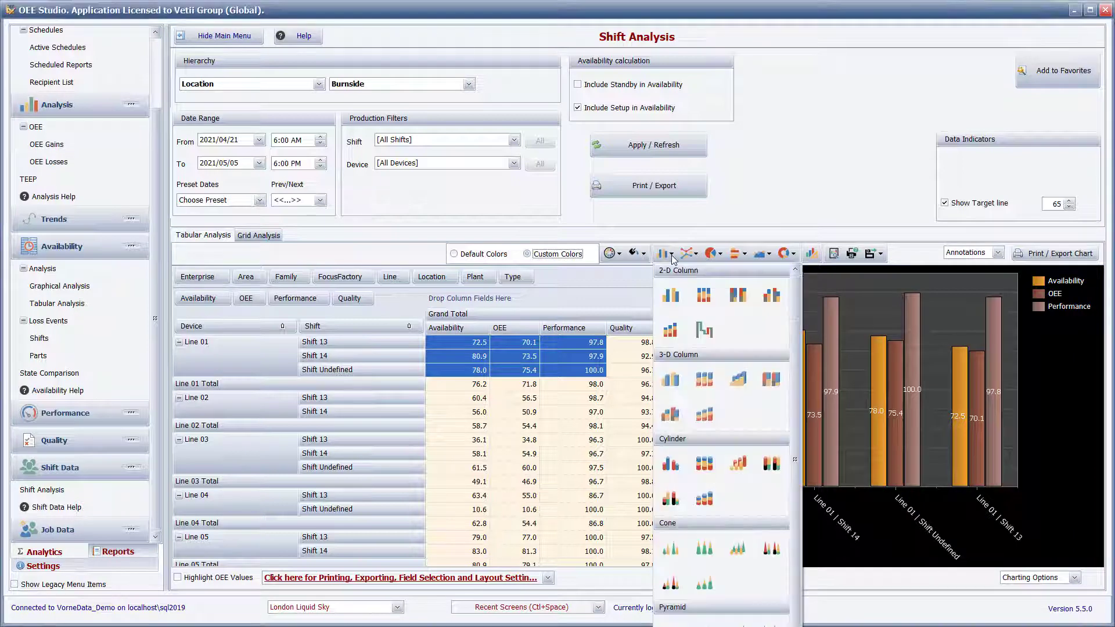
click(715, 335)
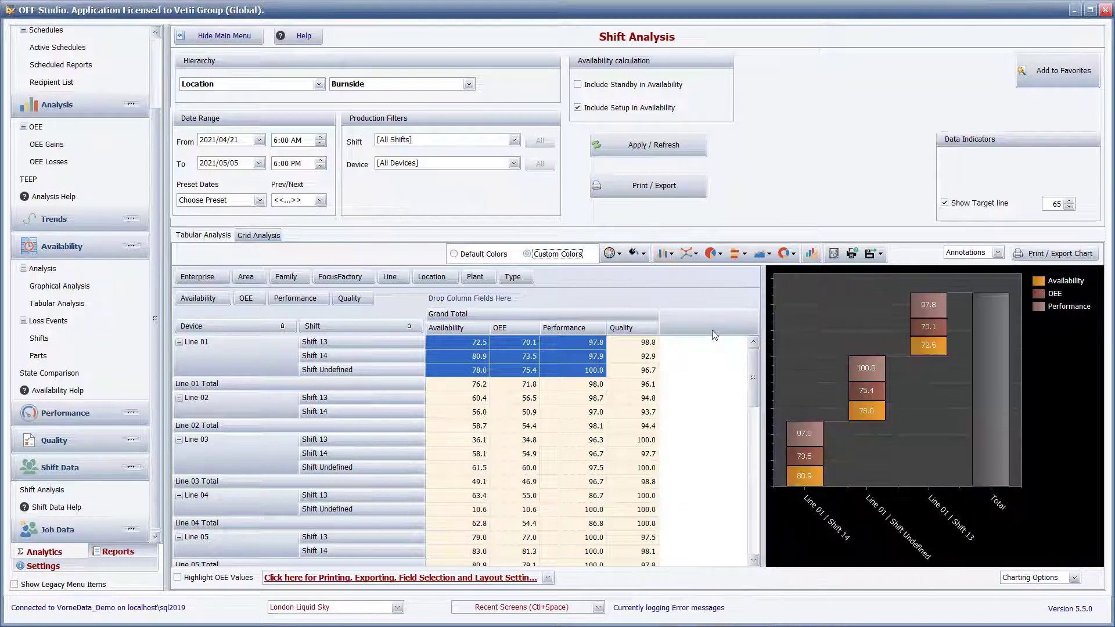
click(671, 255)
click(709, 381)
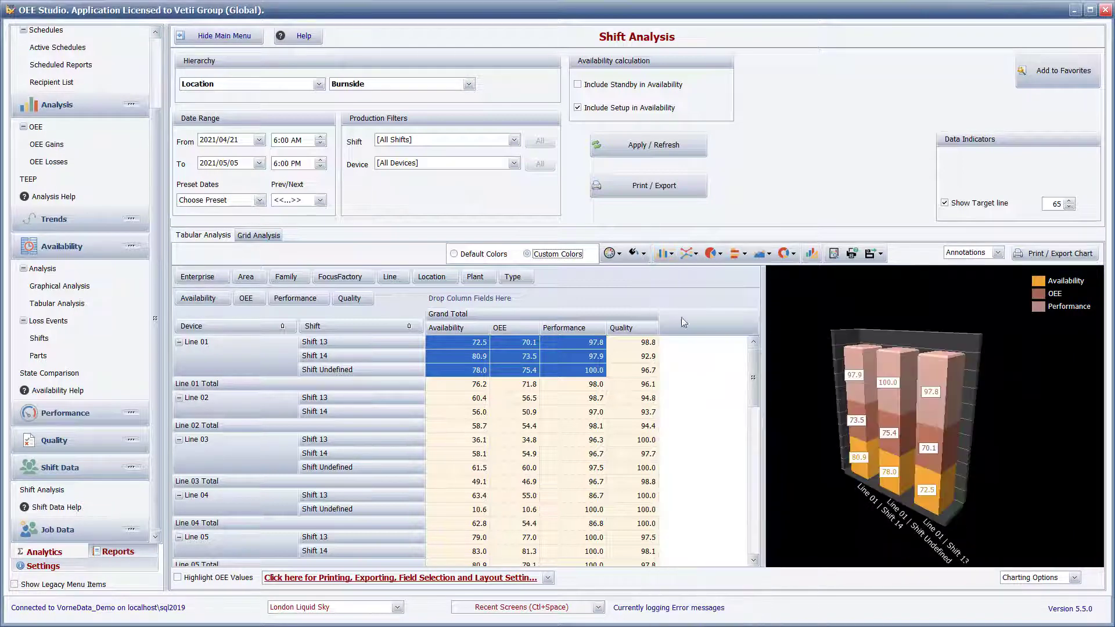
click(668, 254)
click(704, 548)
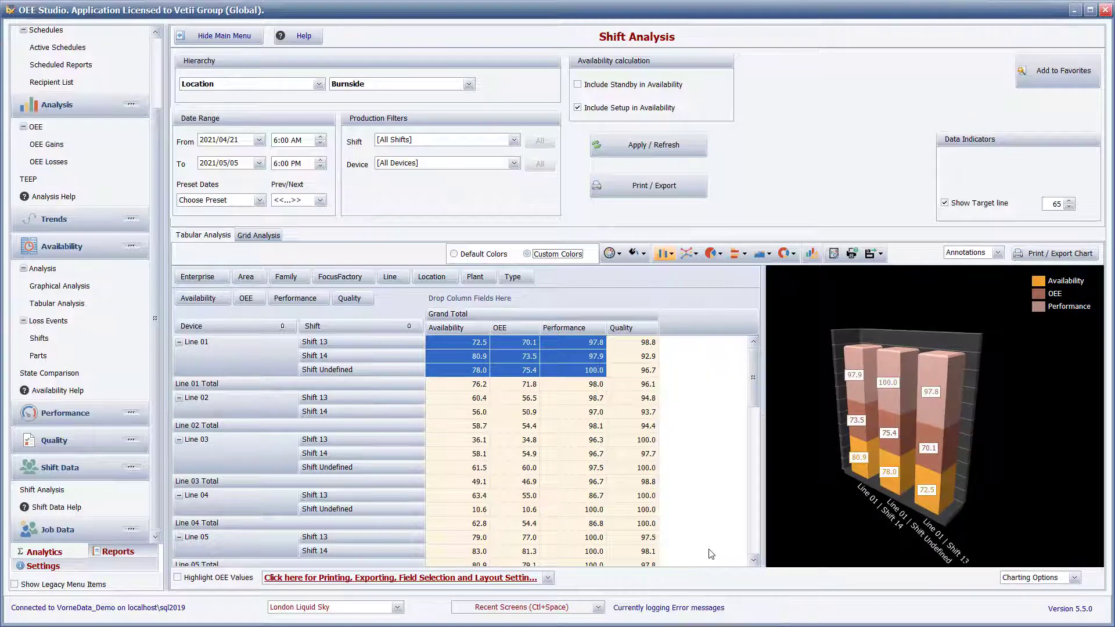
click(668, 254)
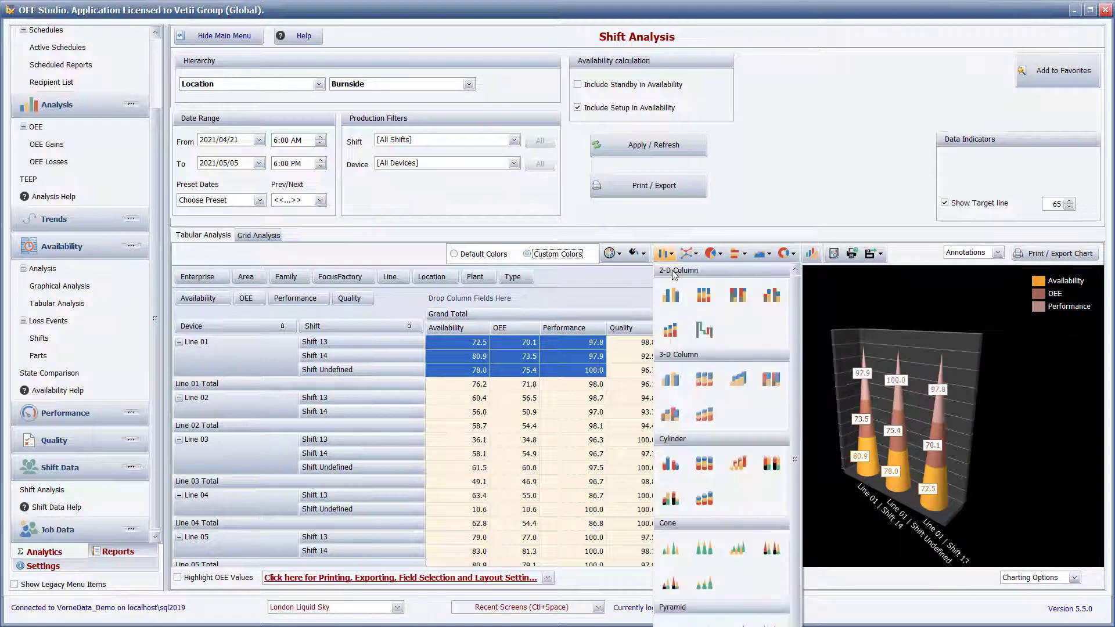
click(675, 297)
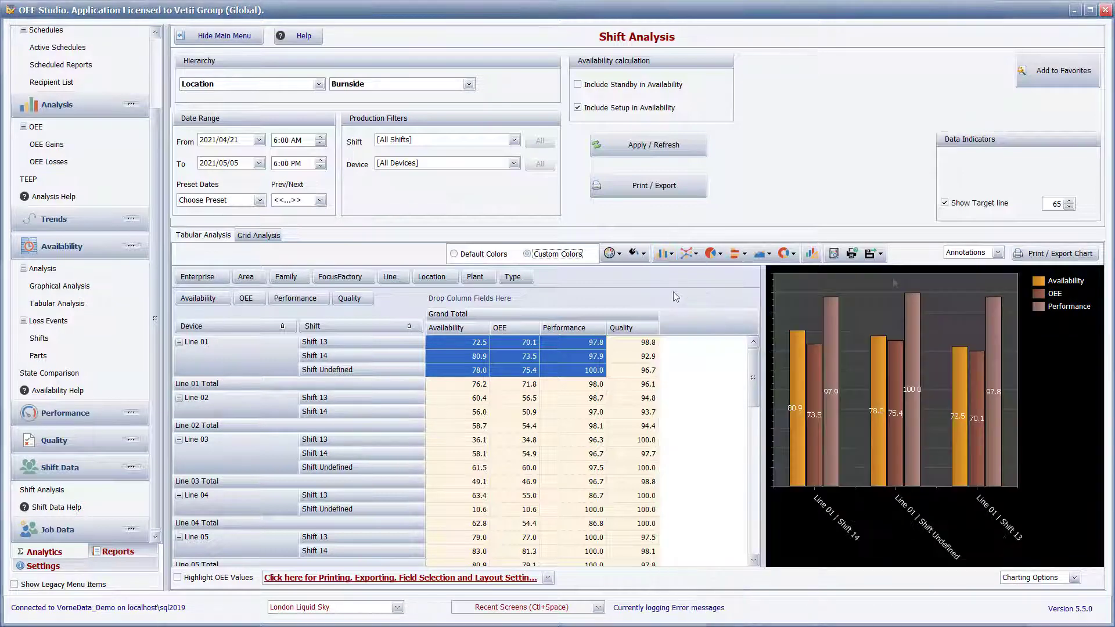
In the chart designer's palette editor, duplicate the Terracotta Pie palette and open a pale cream color of the copy for editing.
click(812, 254)
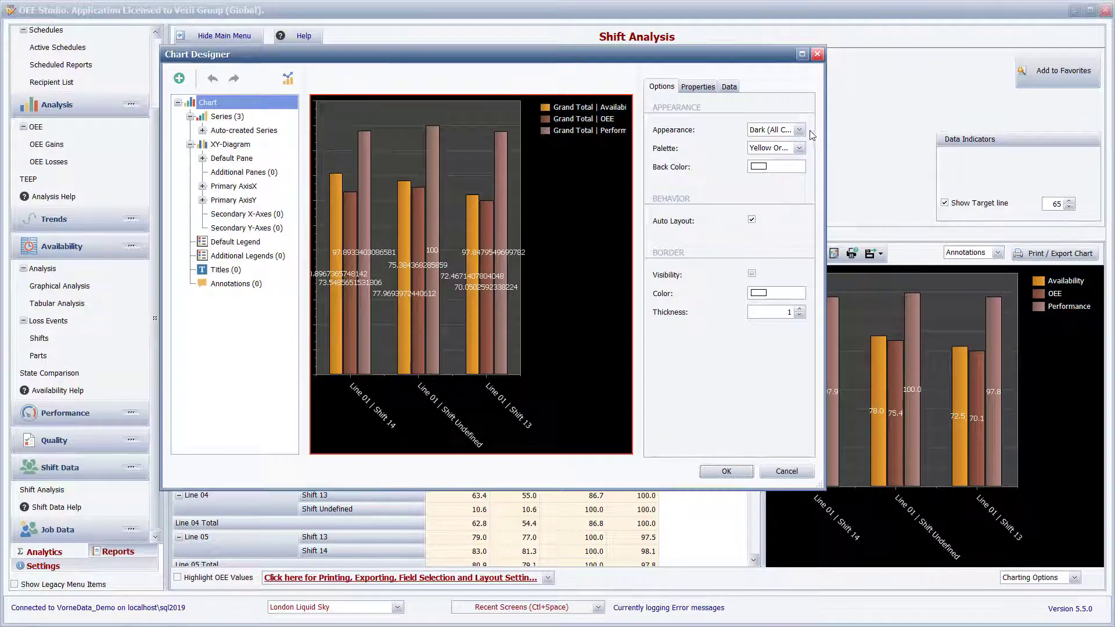
click(799, 148)
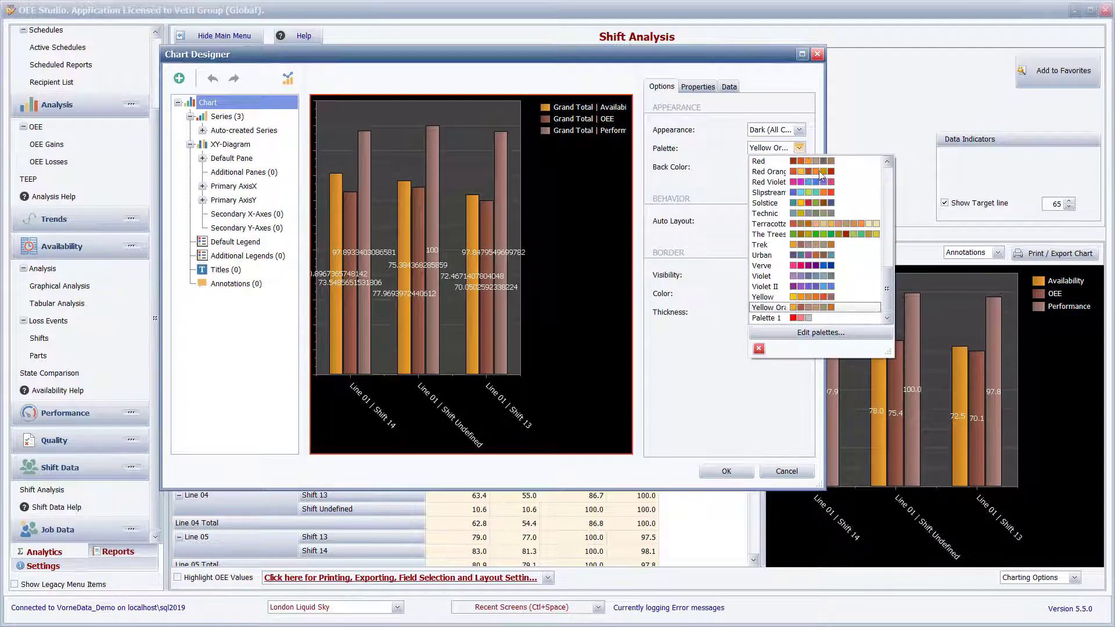
click(817, 333)
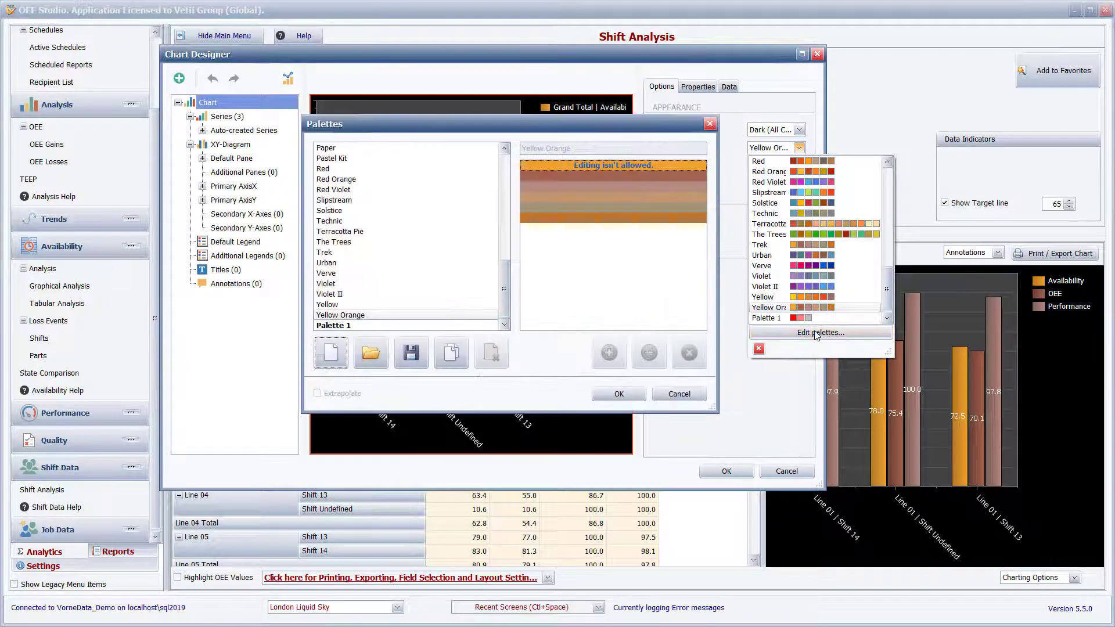
click(338, 244)
click(341, 233)
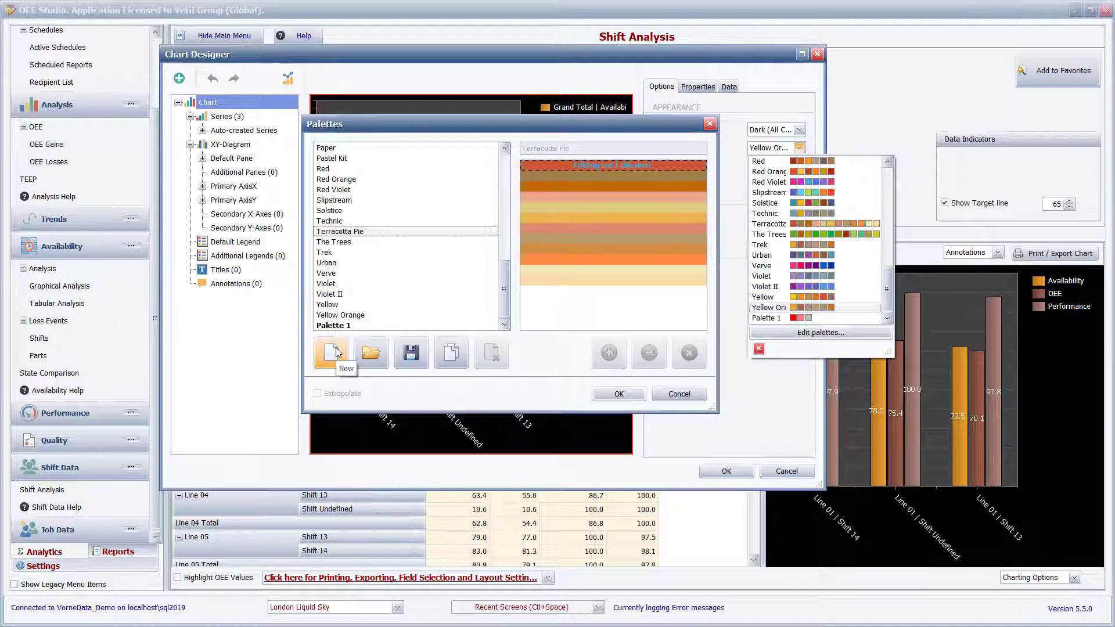
click(452, 356)
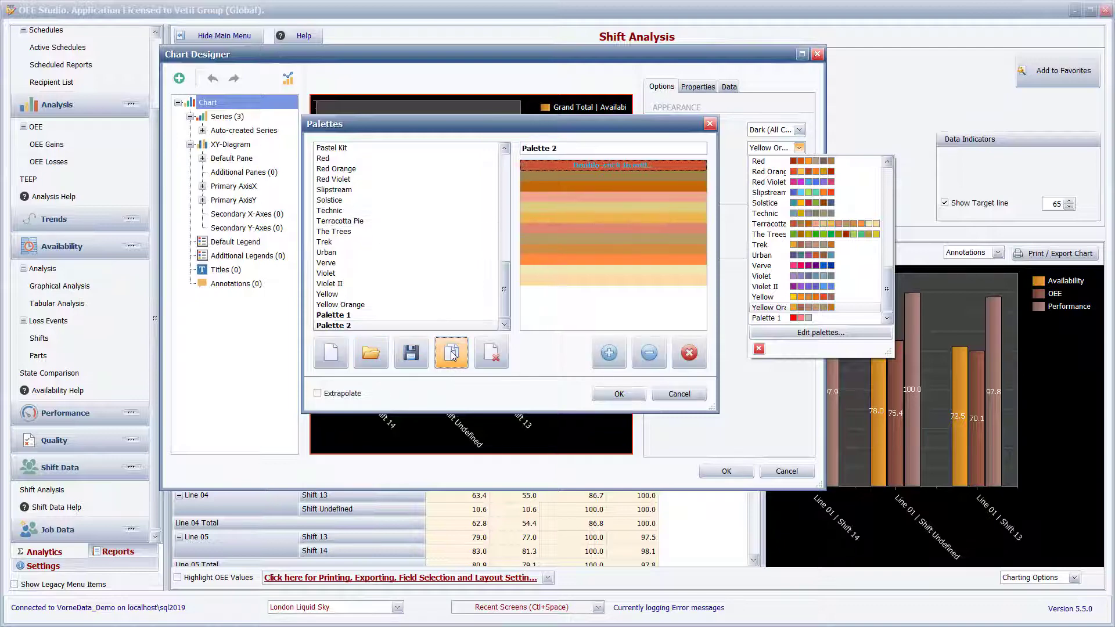
click(393, 326)
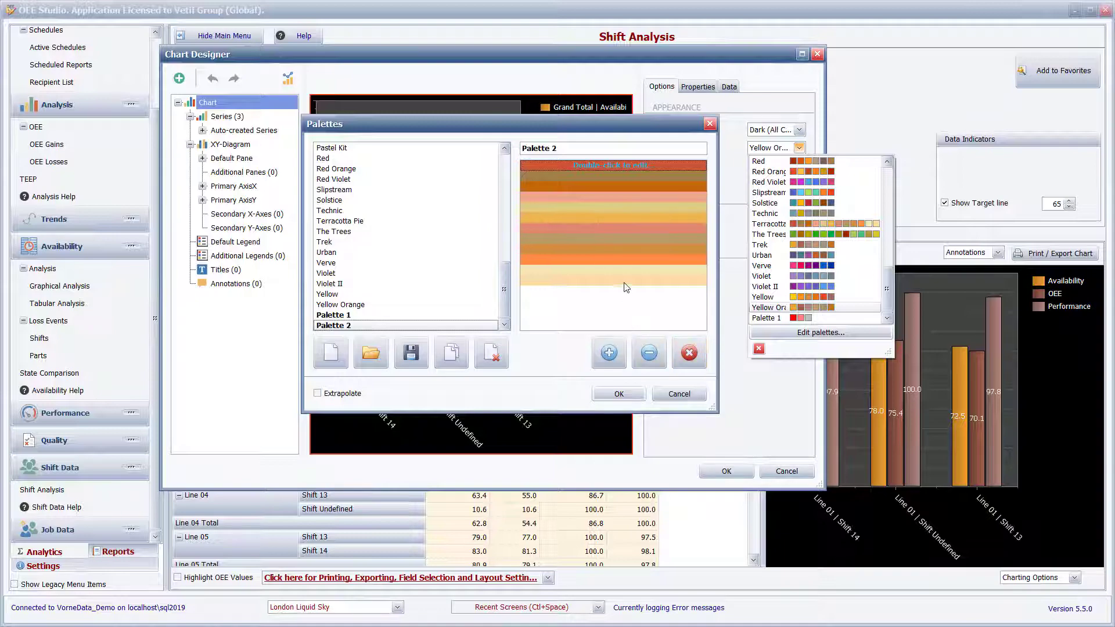
double_click(632, 270)
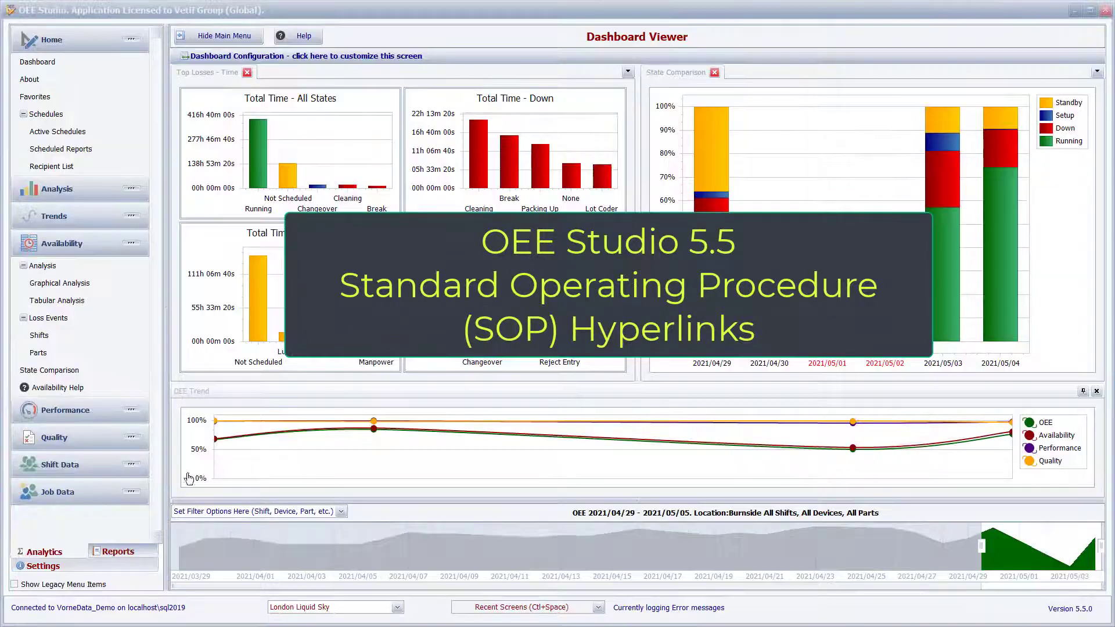
click(118, 552)
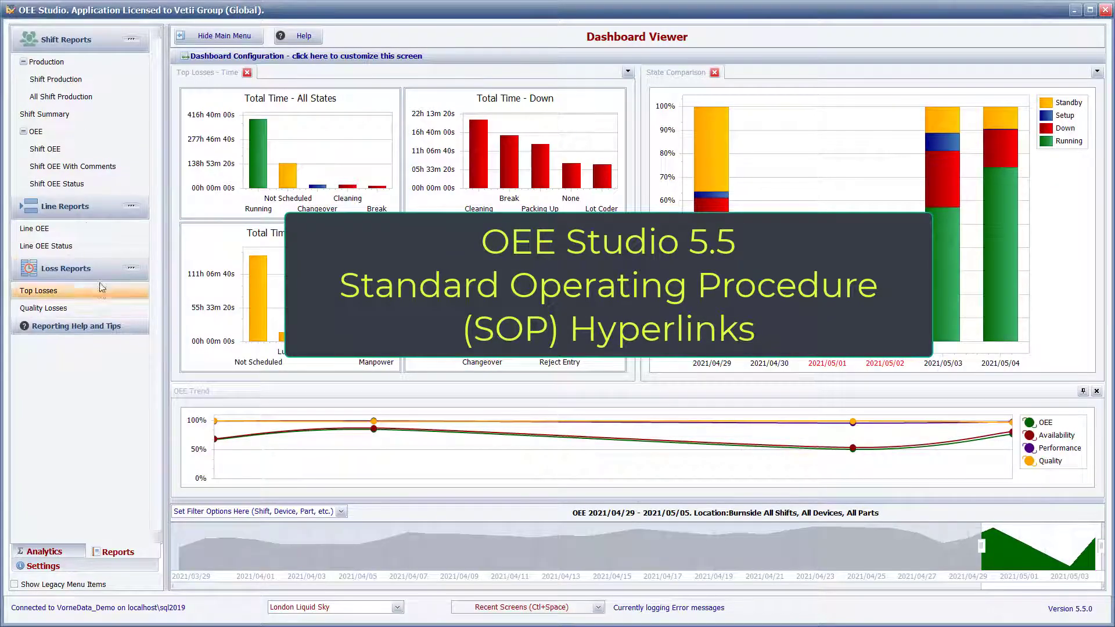
click(86, 149)
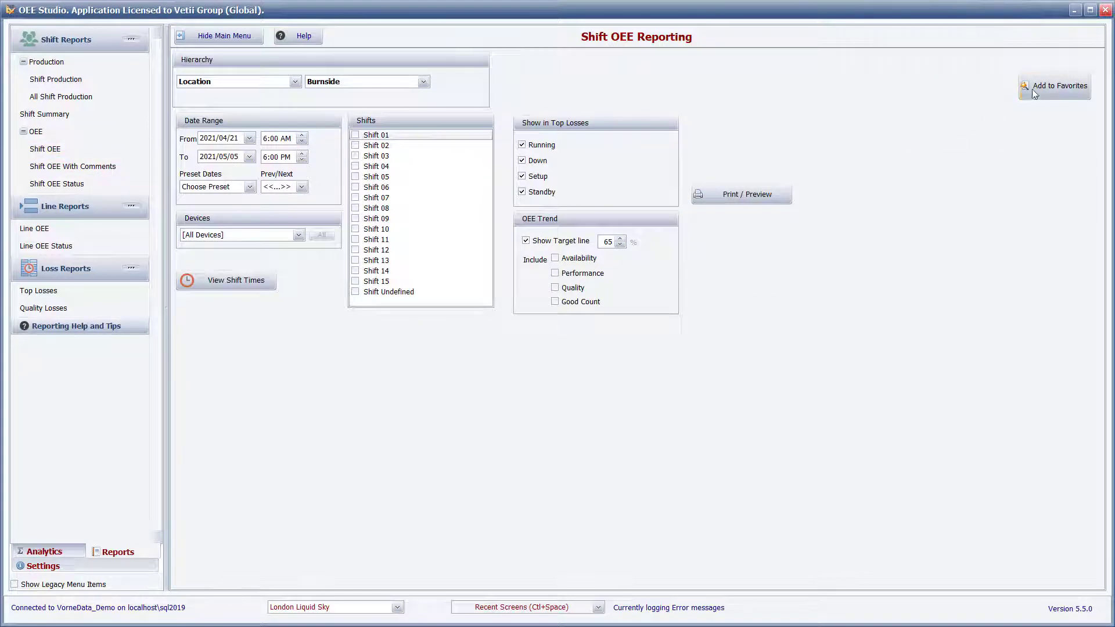
click(1053, 89)
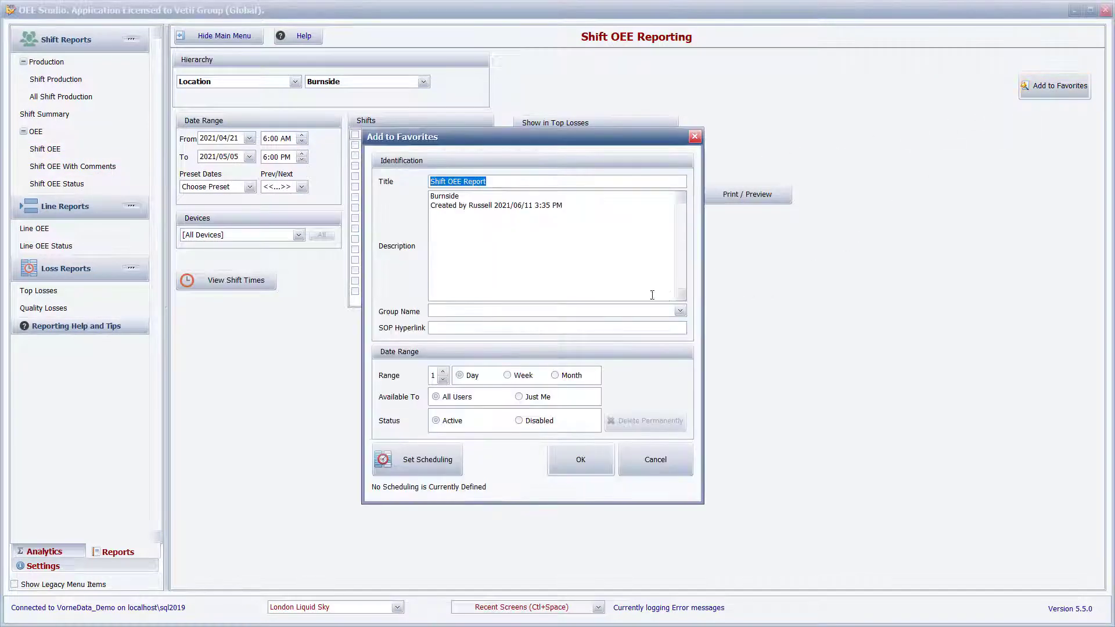
click(515, 180)
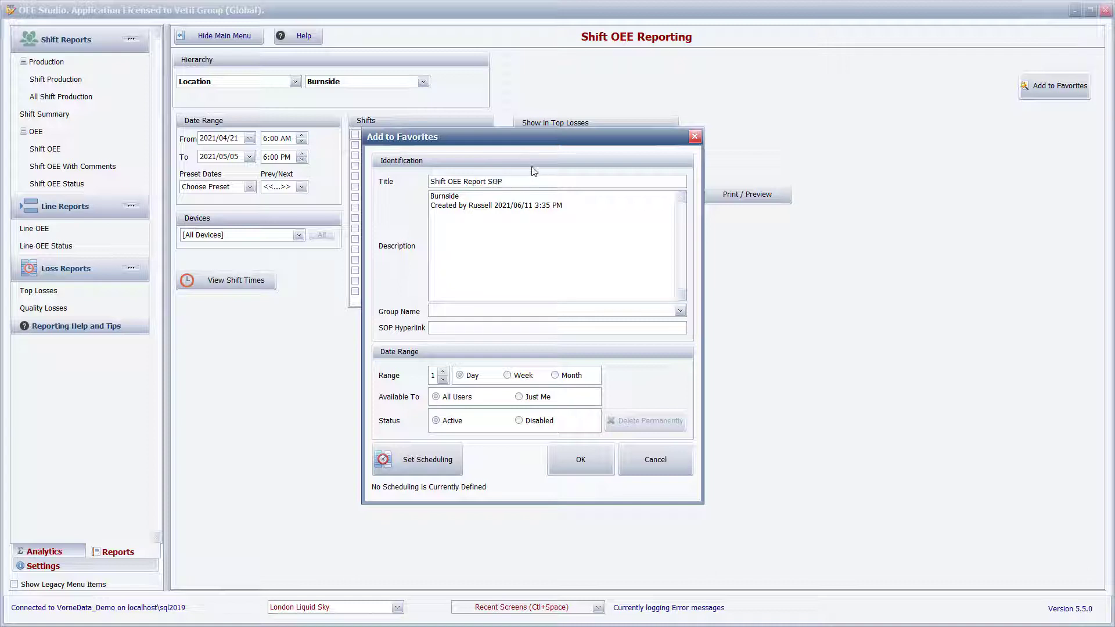
click(449, 329)
key(ctrl+v)
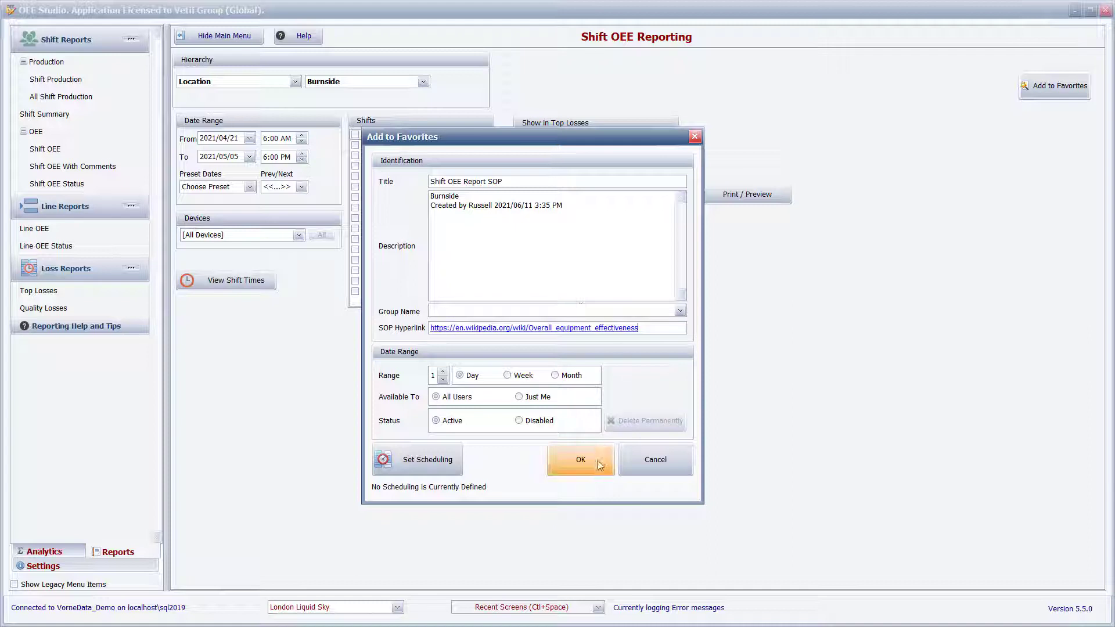
click(600, 466)
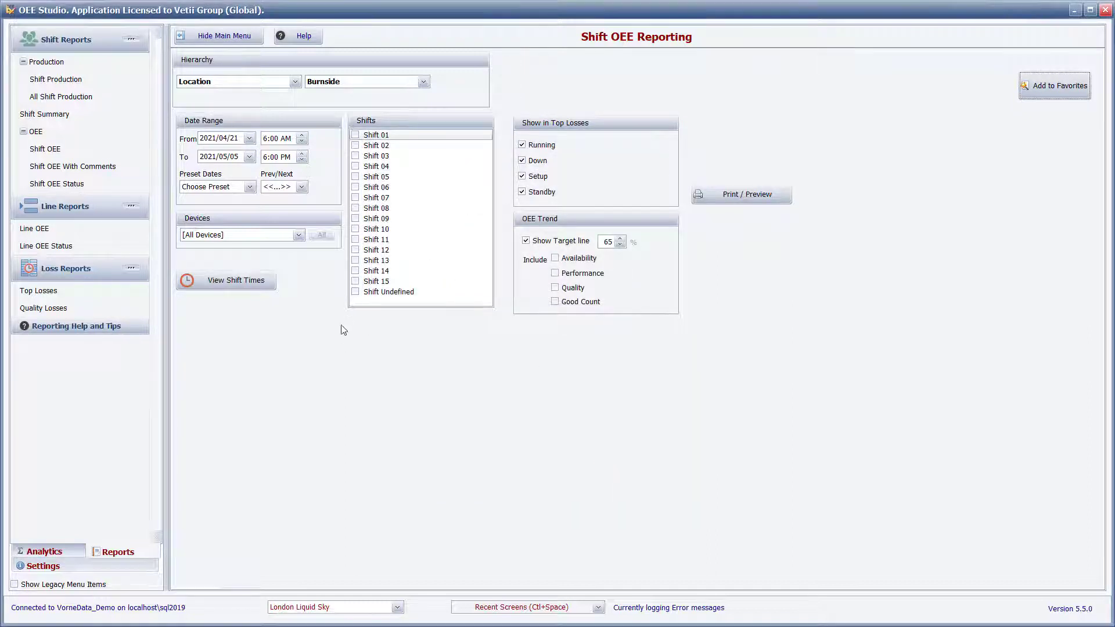
Open the analytics favorites list and follow the SOP hyperlink of the Shift OEE Report SOP favorite.
click(51, 555)
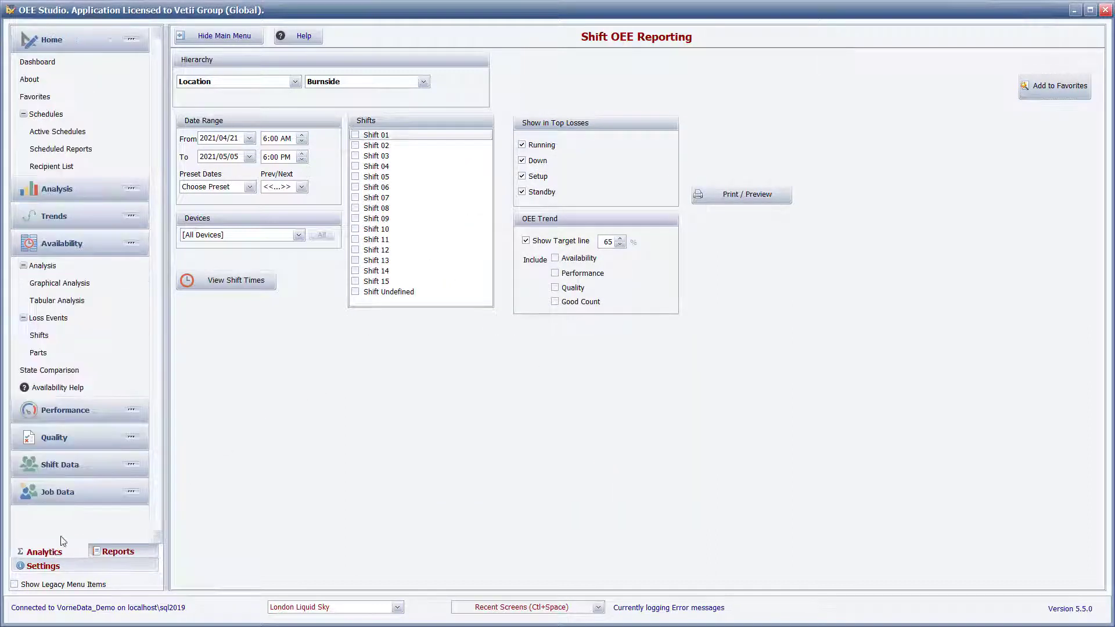
click(75, 100)
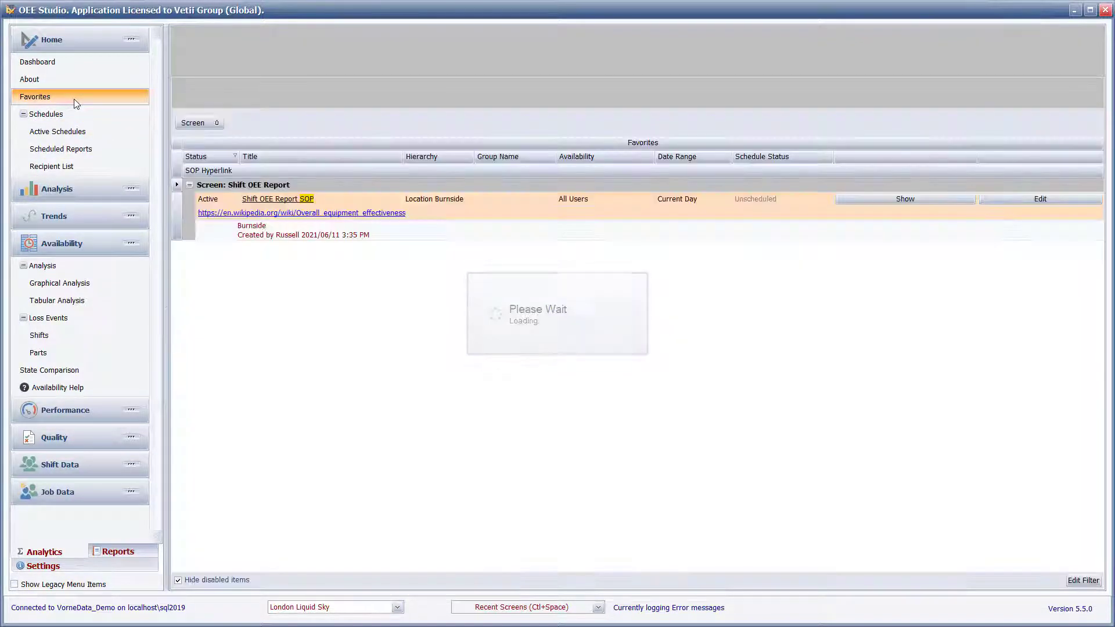
click(347, 216)
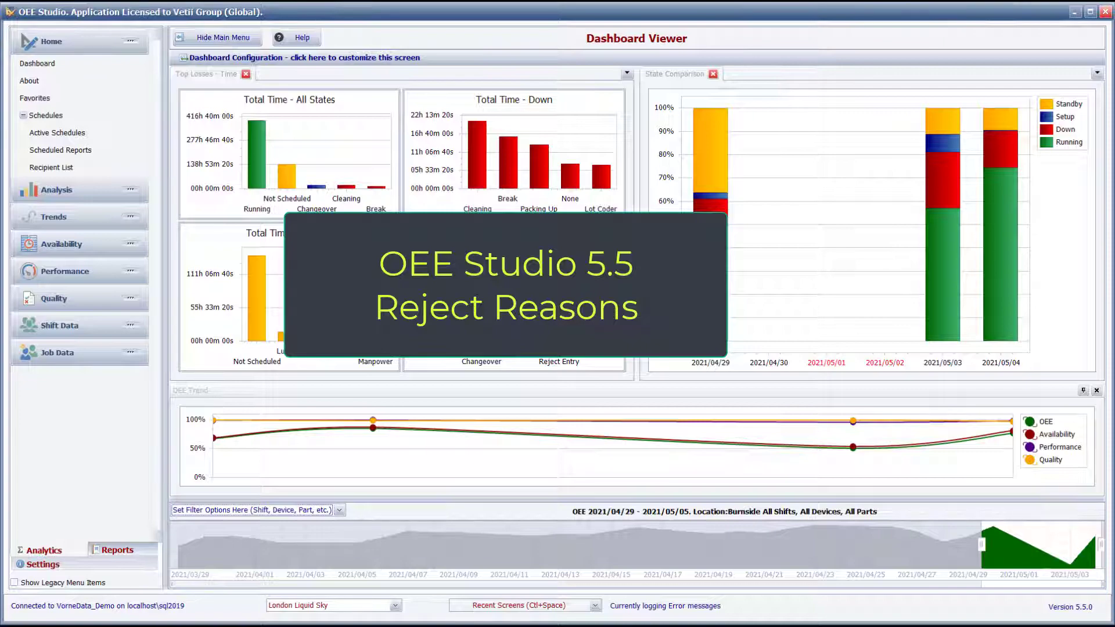
Open the reject reasons analysis by shift from the Quality section.
click(89, 295)
click(54, 338)
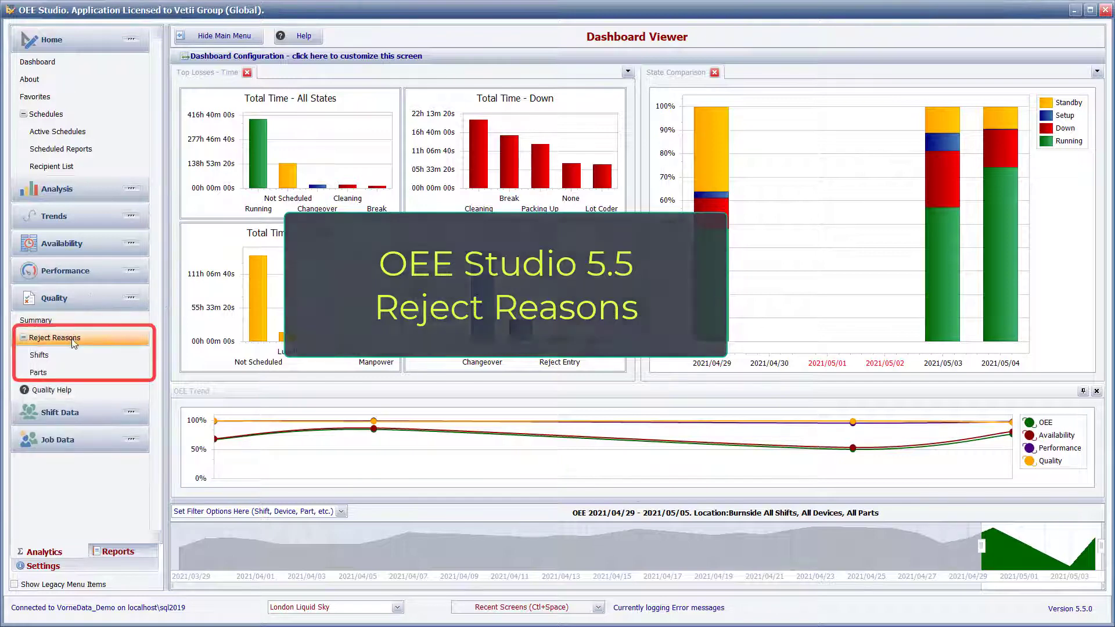
click(73, 355)
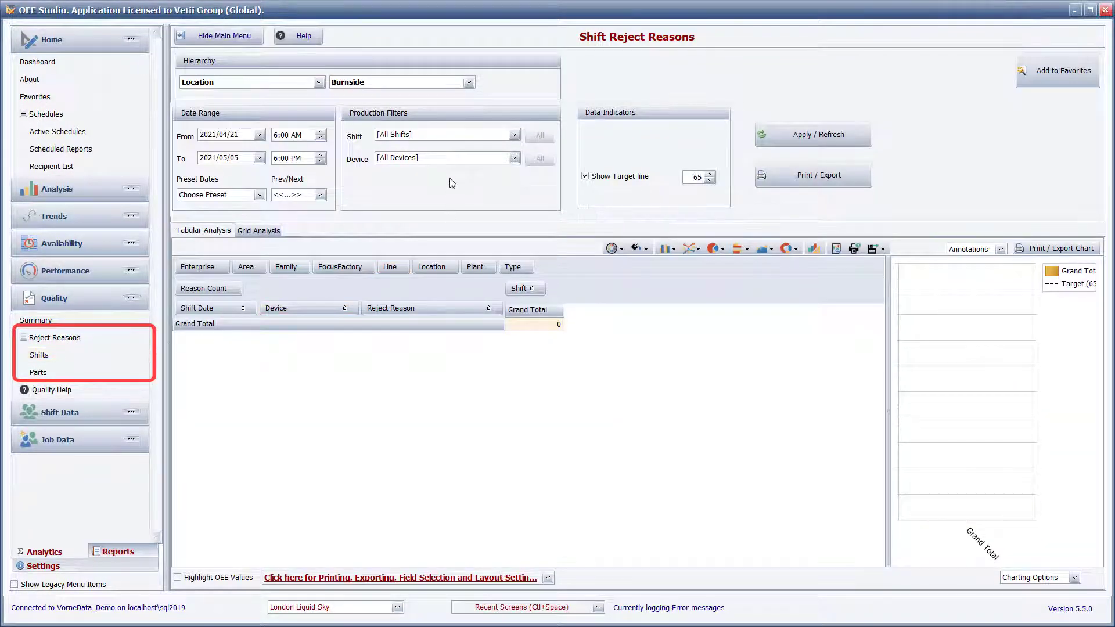
Load the reject reasons for Line 01, widen the chart area and plot the top three 2021/04/22 reasons for Shifts 13 and 14.
click(458, 161)
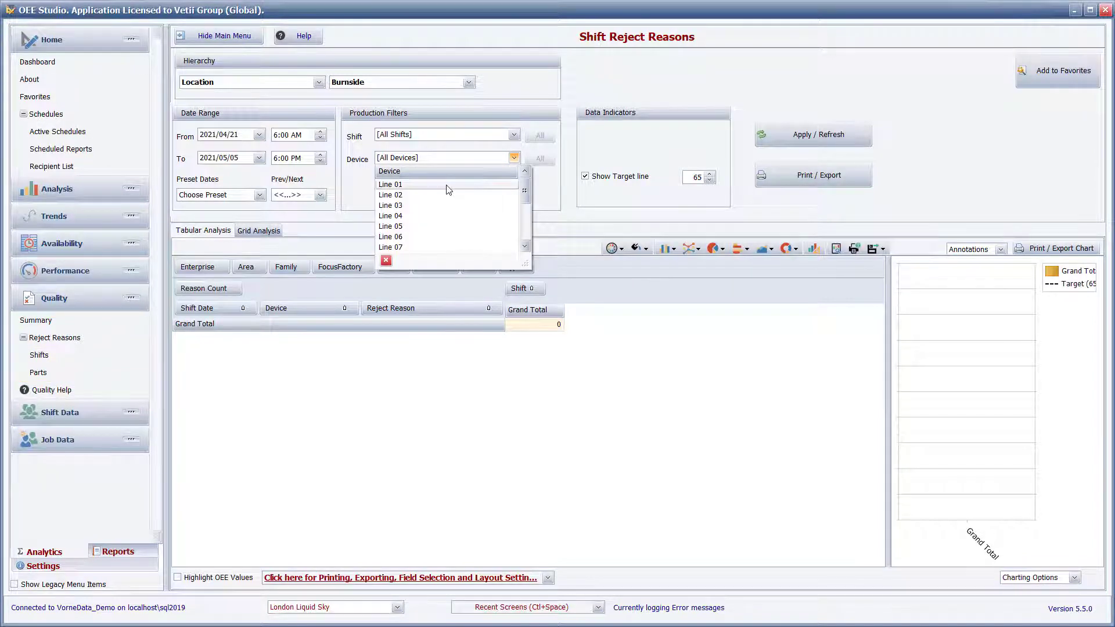
click(449, 185)
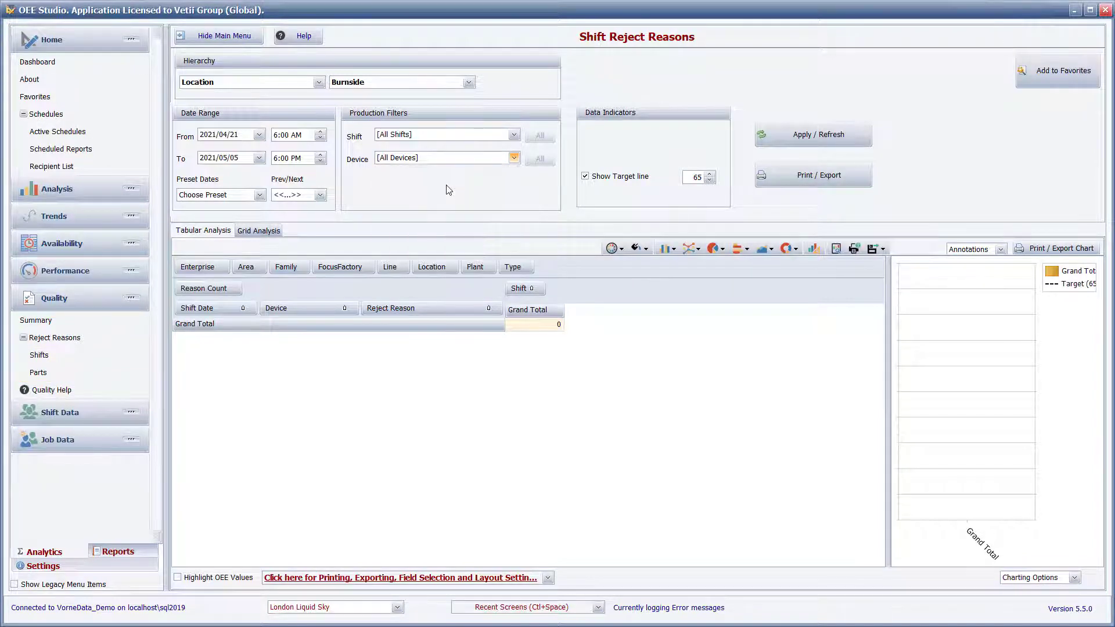
click(835, 139)
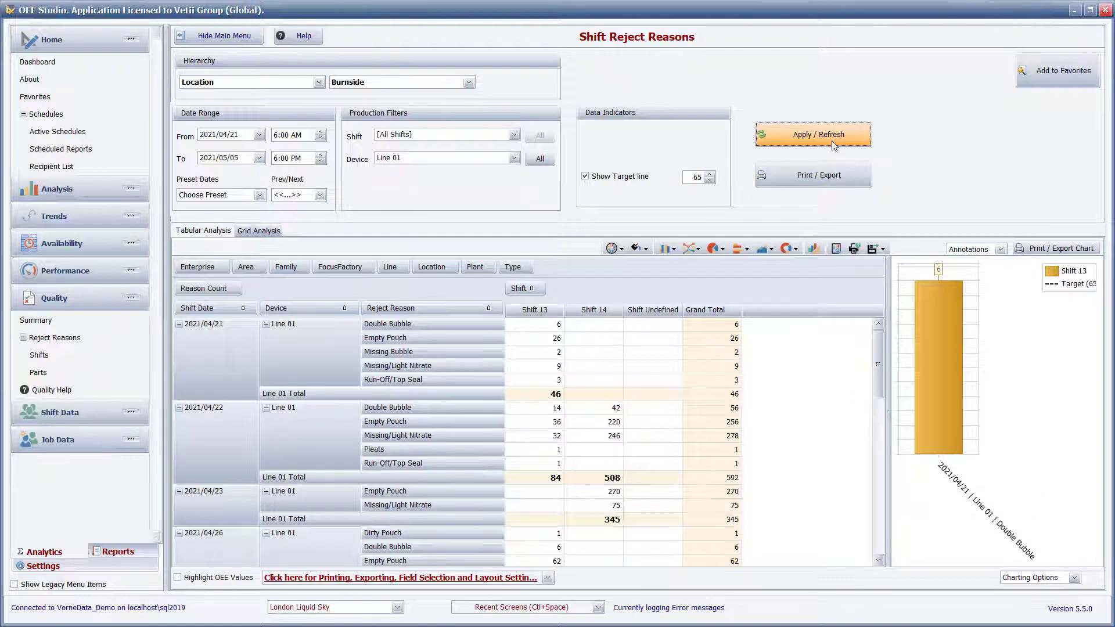
drag(889, 337, 830, 336)
drag(538, 409, 610, 442)
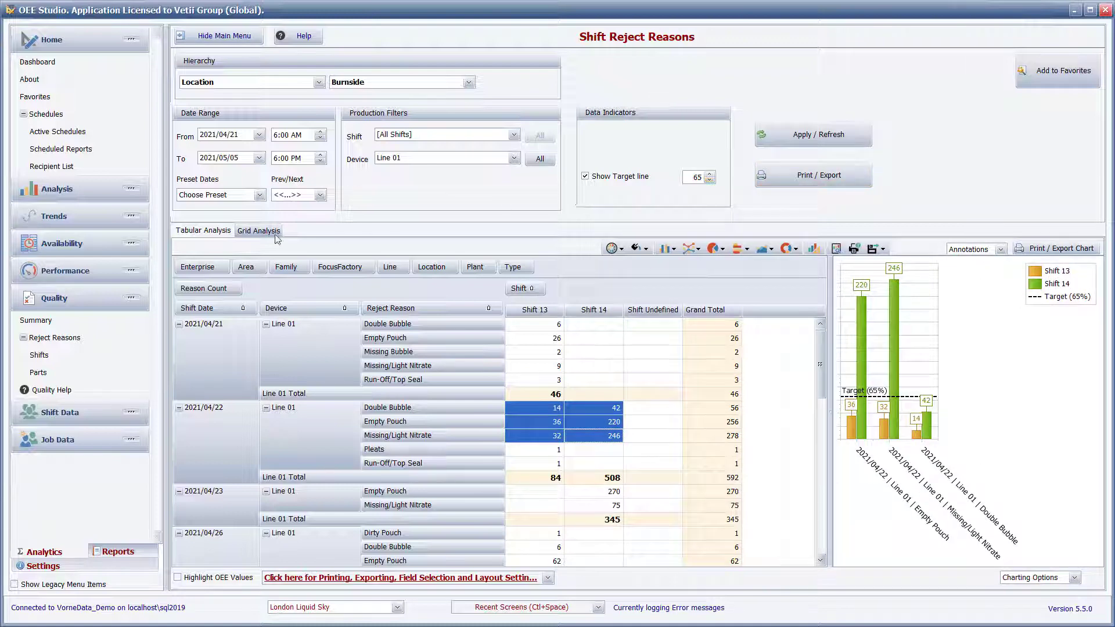
Switch to the grid analysis, widen the Shift column and expand the first Shift 13 row to examine its reject reasons.
click(256, 232)
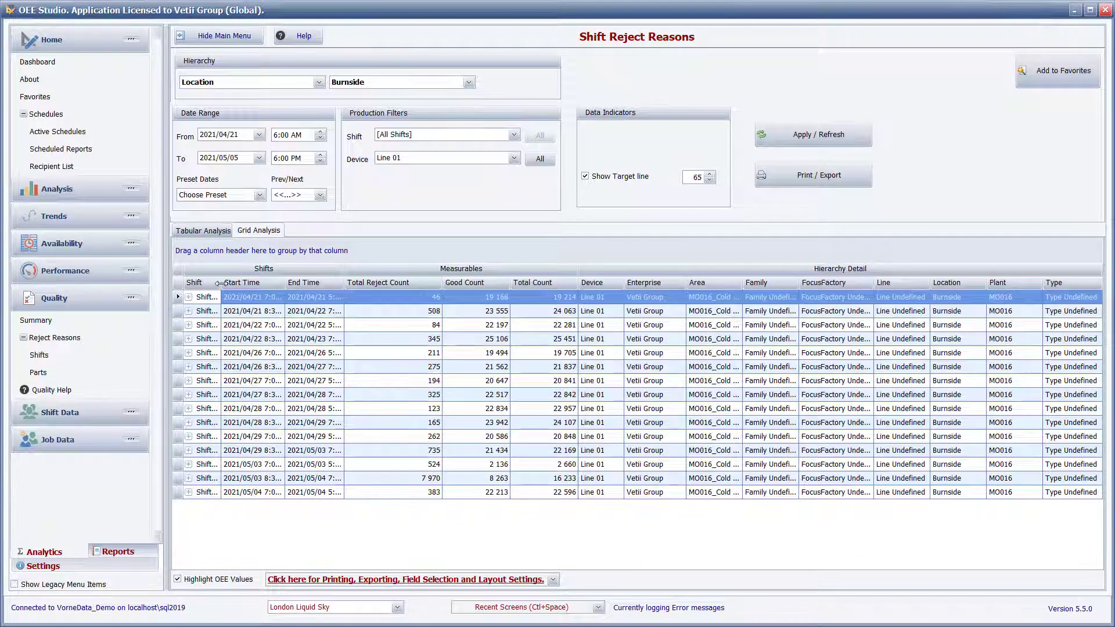
drag(219, 283, 270, 283)
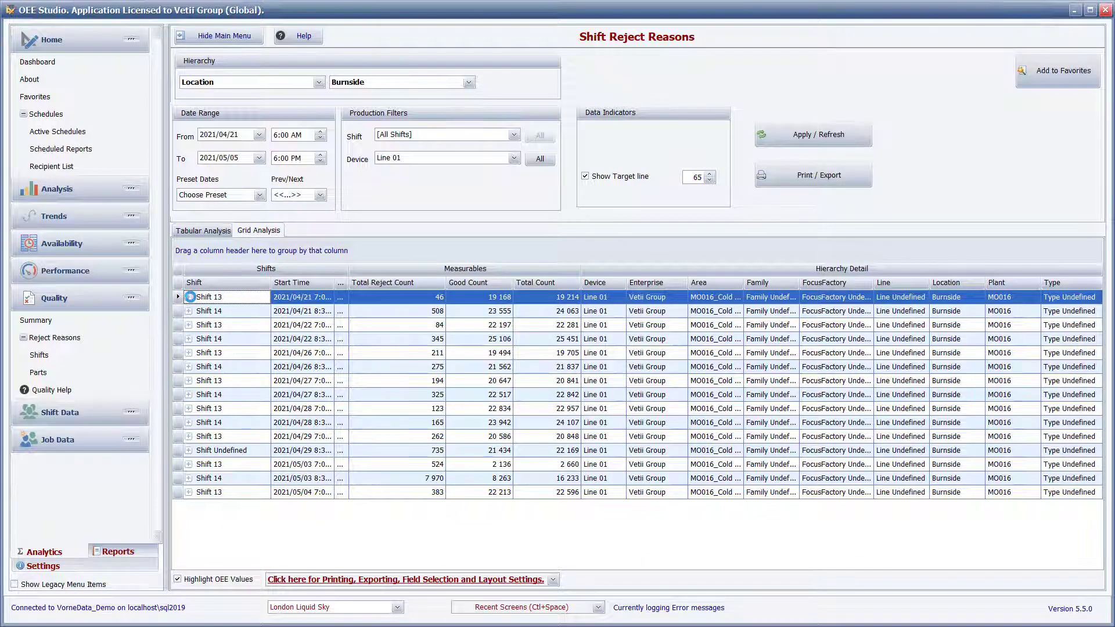
click(189, 297)
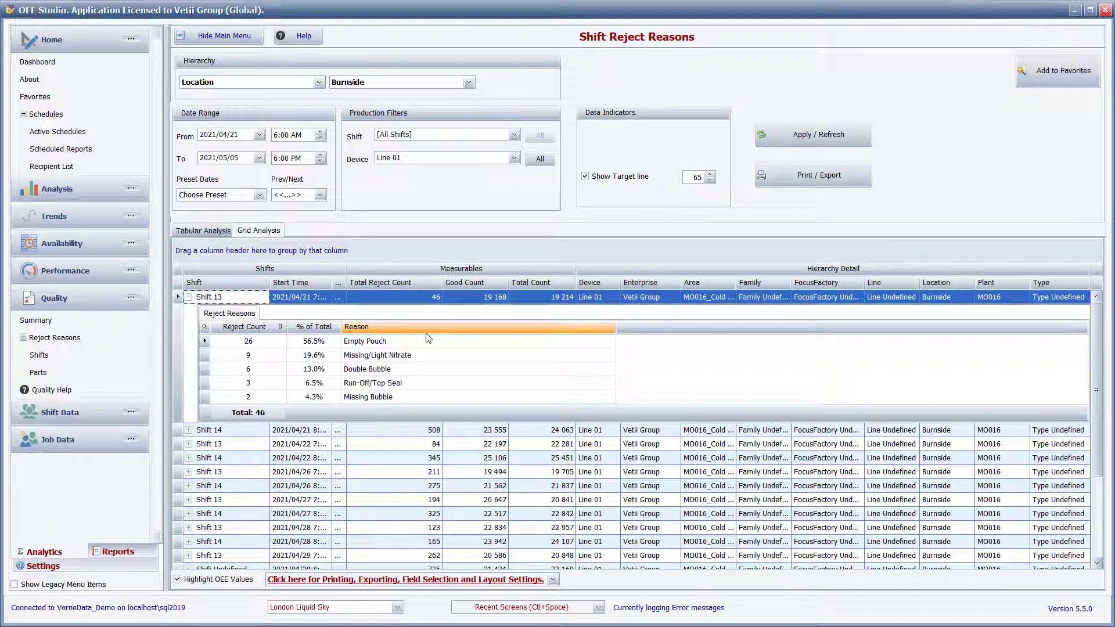